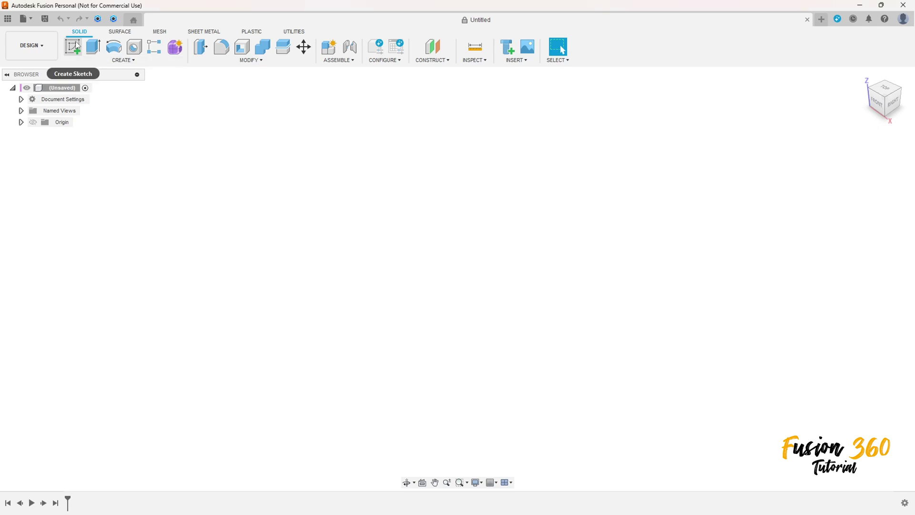
# - On a new front-plane sketch, draw a center-point arc centred on the X axis, starting at the origin
pyautogui.click(480, 274)
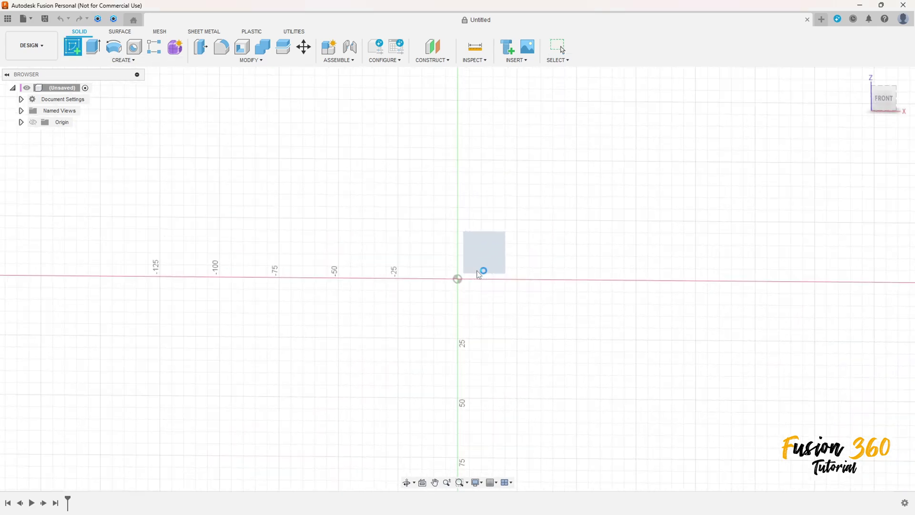
pyautogui.click(121, 61)
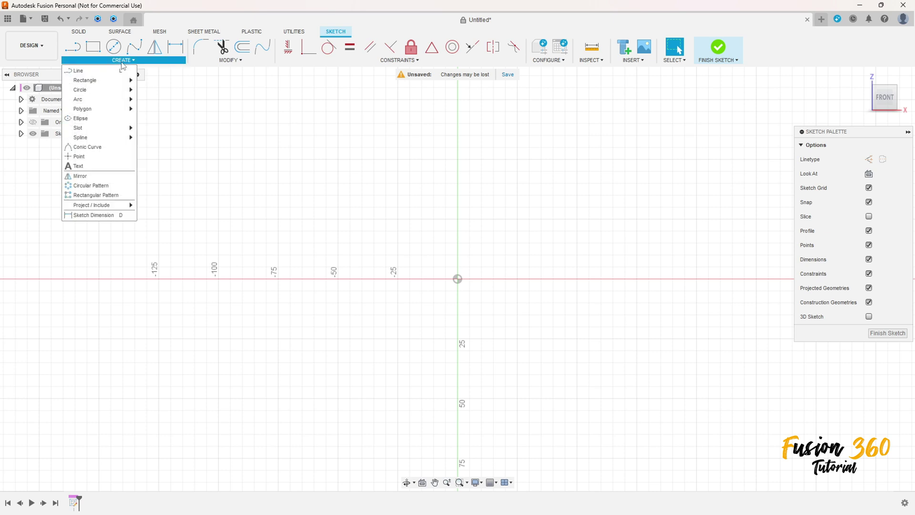
pyautogui.moveTo(101, 101)
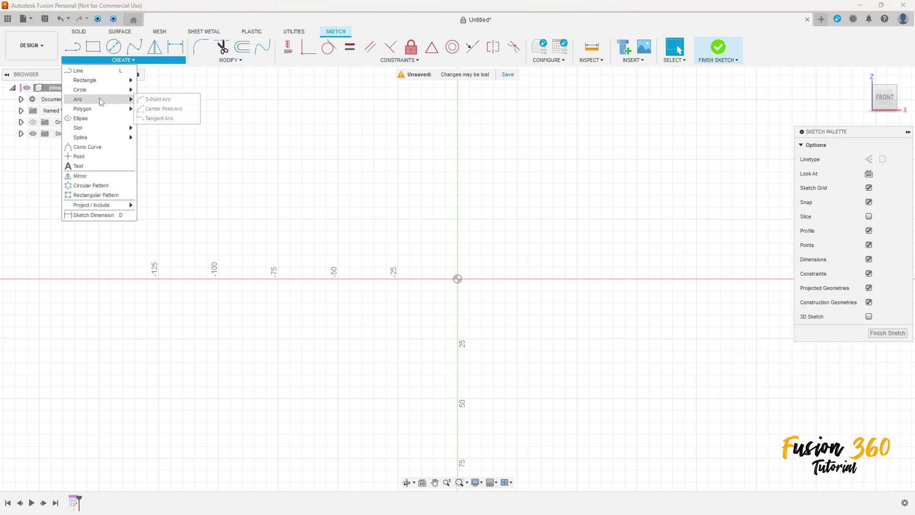
pyautogui.click(160, 109)
pyautogui.click(636, 278)
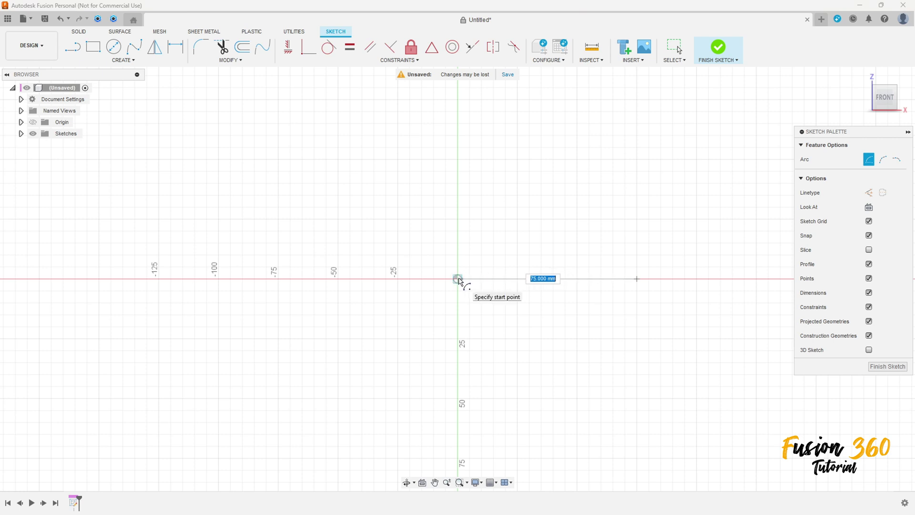
pyautogui.click(457, 279)
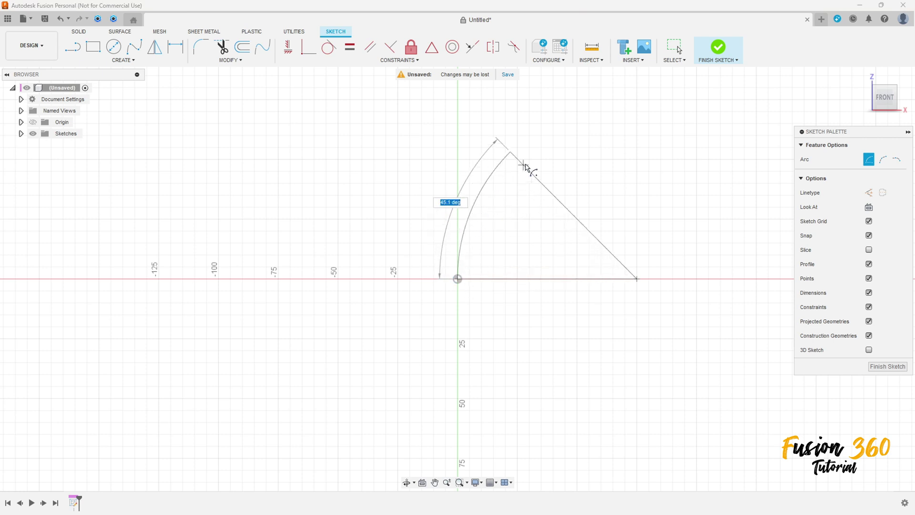
pyautogui.click(636, 136)
# - Dimension the arc's radius to 150 mm
pyautogui.click(175, 46)
pyautogui.click(517, 146)
pyautogui.click(431, 135)
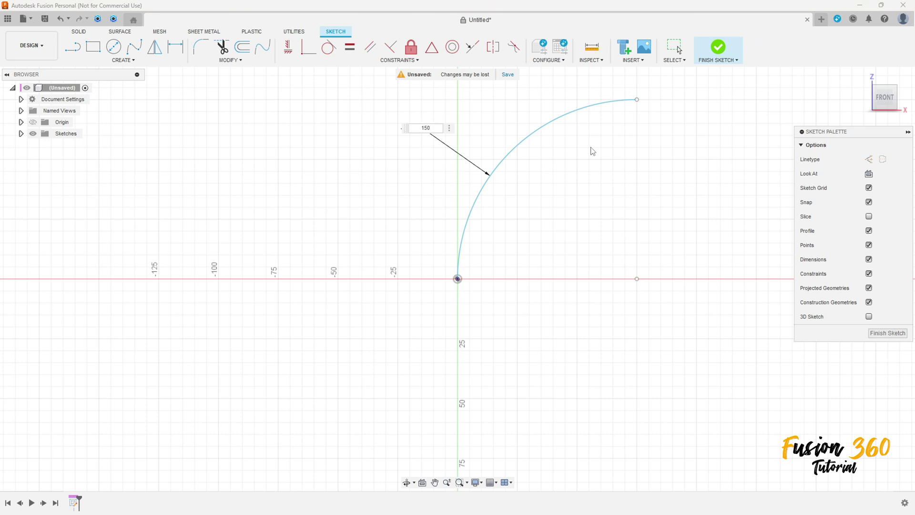
pyautogui.write('150')
pyautogui.press('Return')
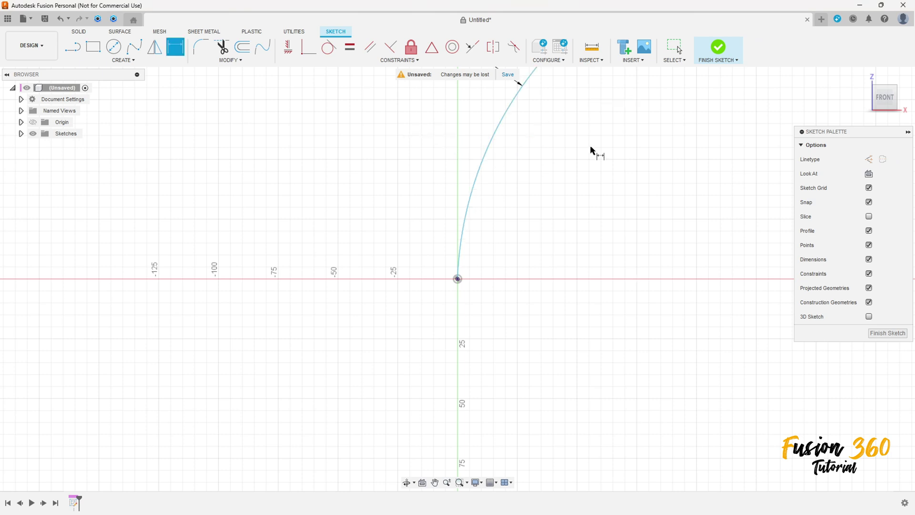
# - Align the arc centre horizontally with the origin and its top end above the centre, then finish
pyautogui.scroll(-3, 543, 191)
pyautogui.moveTo(574, 181)
pyautogui.mouseDown(button='middle')
pyautogui.moveTo(511, 212)
pyautogui.moveTo(455, 271)
pyautogui.mouseUp(button='middle')
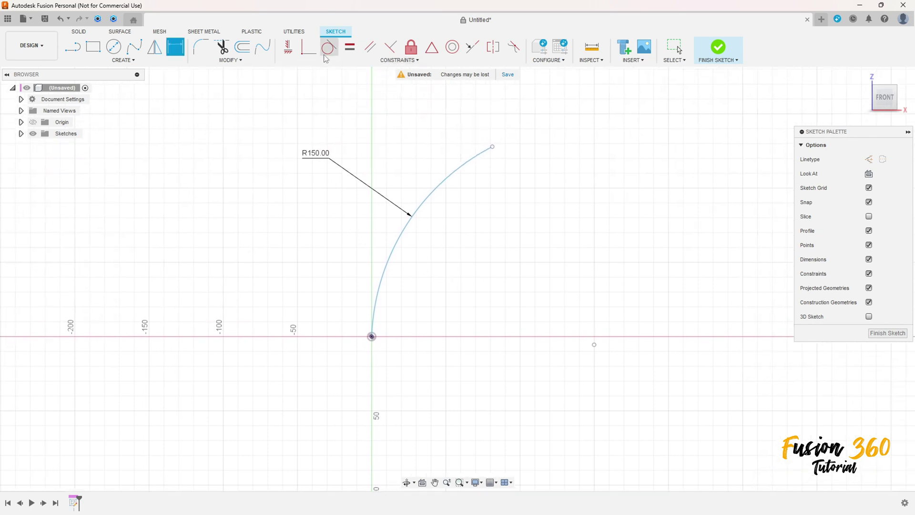
pyautogui.click(292, 53)
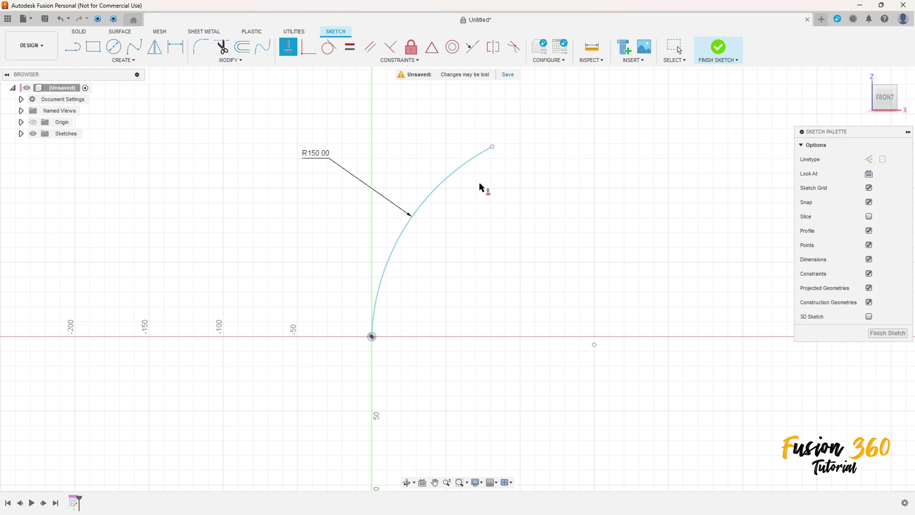
pyautogui.click(594, 345)
pyautogui.click(373, 336)
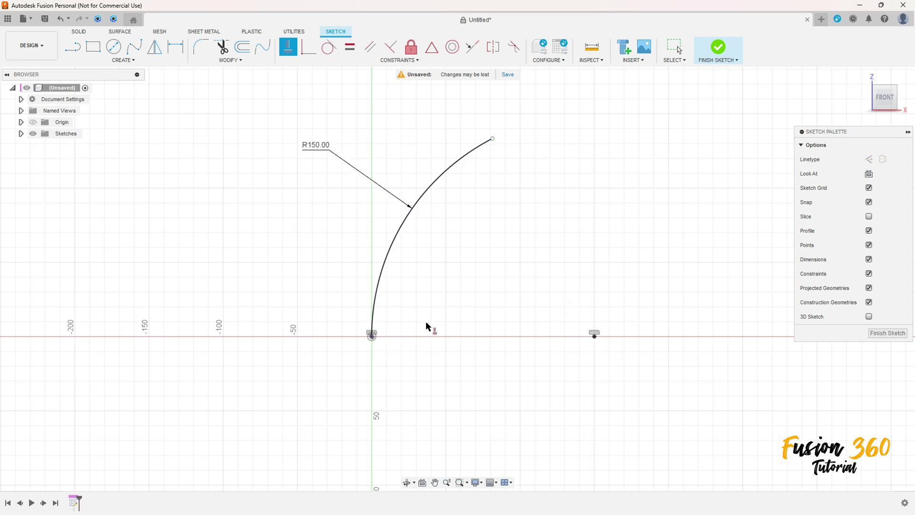
pyautogui.click(493, 139)
pyautogui.click(594, 336)
pyautogui.click(718, 48)
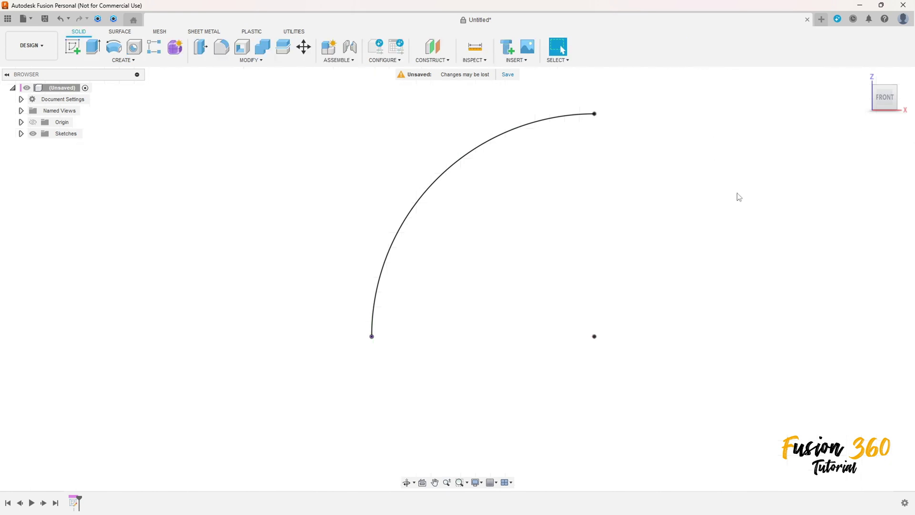
# - Sweep a hollow pipe along the arc with 50 mm section size and 3 mm wall thickness
pyautogui.click(123, 60)
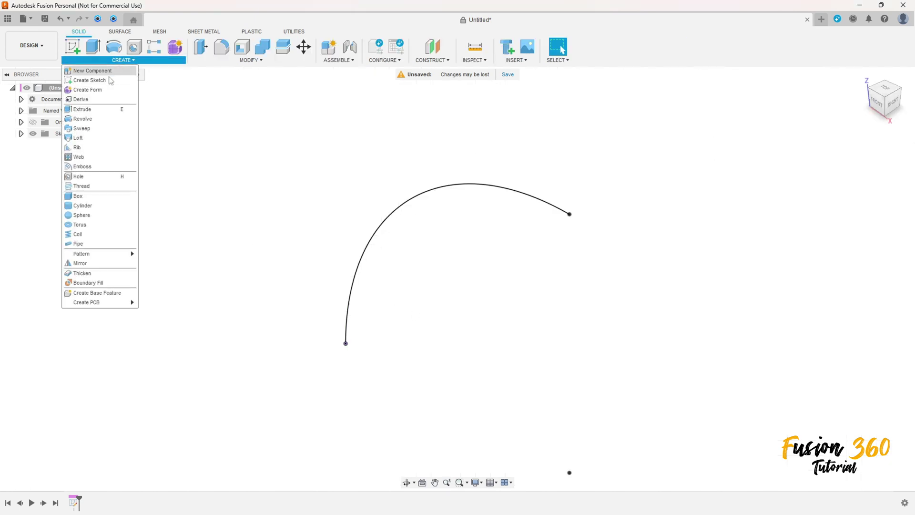
pyautogui.click(81, 244)
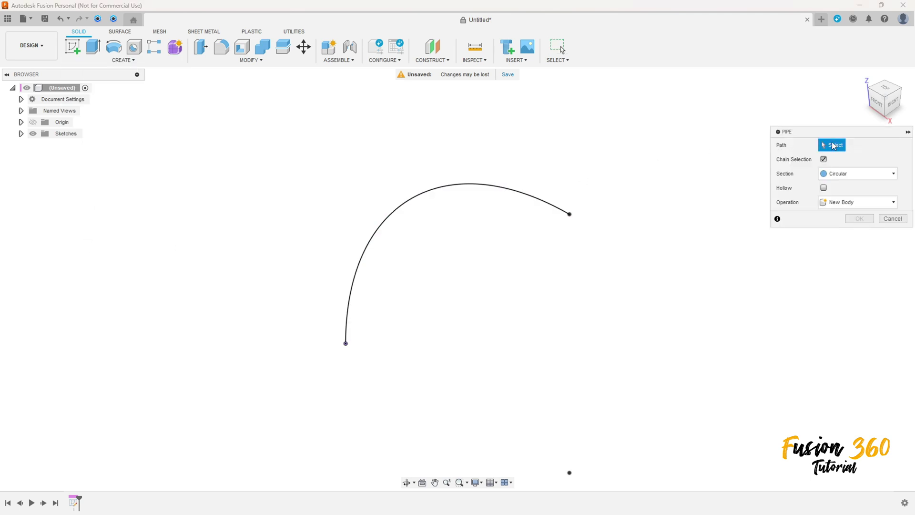
pyautogui.click(418, 201)
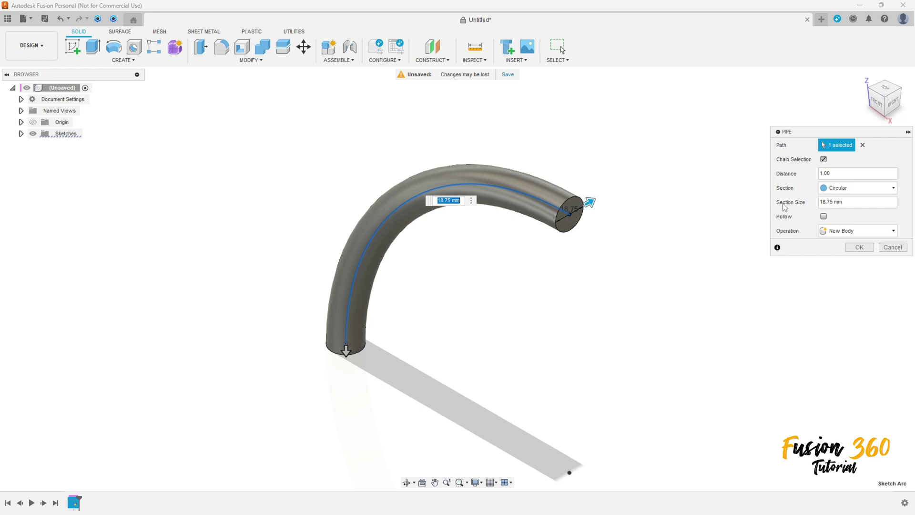
pyautogui.click(846, 202)
pyautogui.write('50')
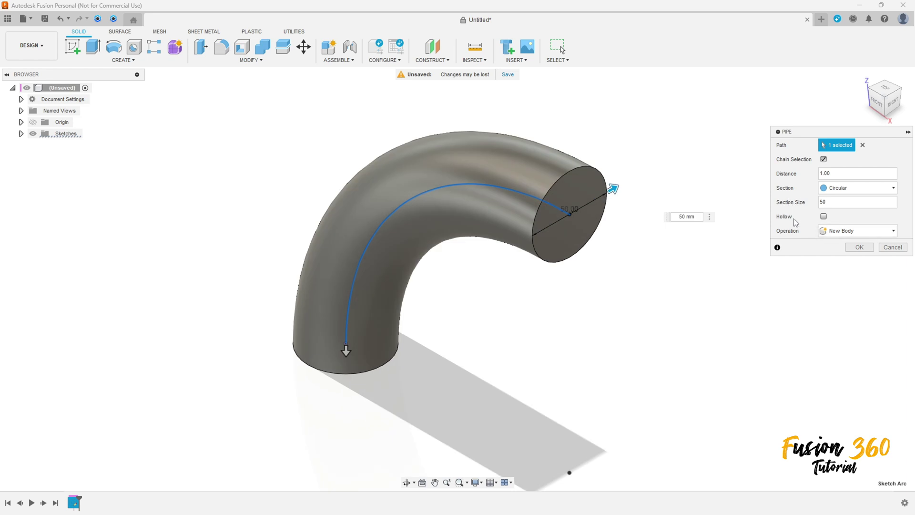
pyautogui.click(823, 217)
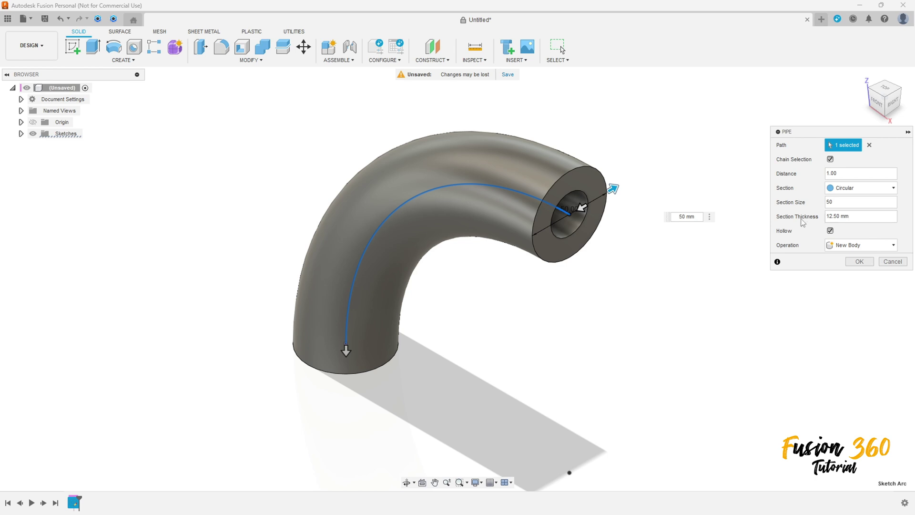
pyautogui.click(850, 215)
pyautogui.write('3')
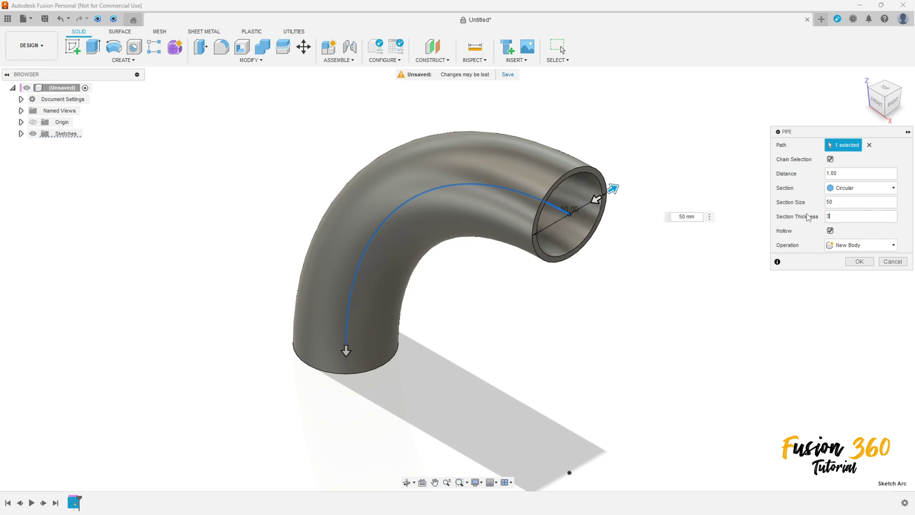
pyautogui.click(859, 262)
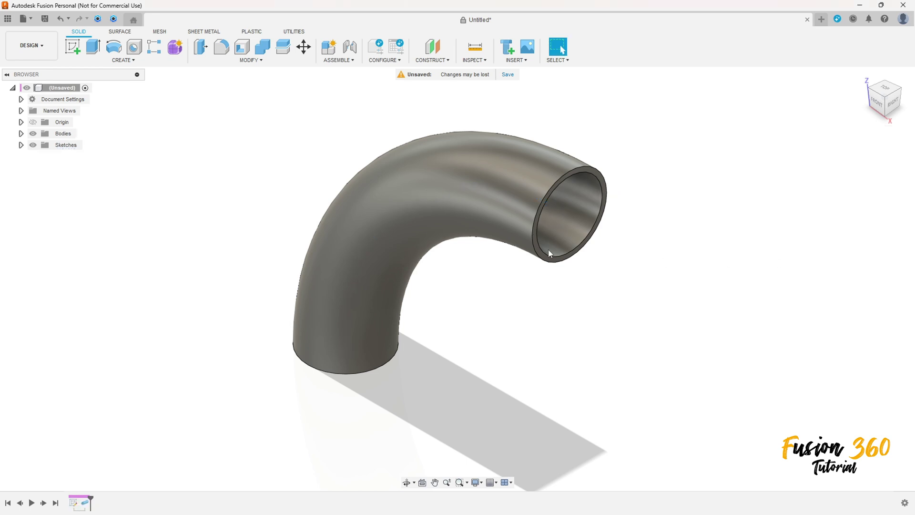
# - Sketch on the right-facing plane a Ø100 circle centred on the pipe axis
pyautogui.keyDown('shift'); pyautogui.moveTo(462, 259); pyautogui.dragTo(722, 160, button='middle'); pyautogui.keyUp('shift')
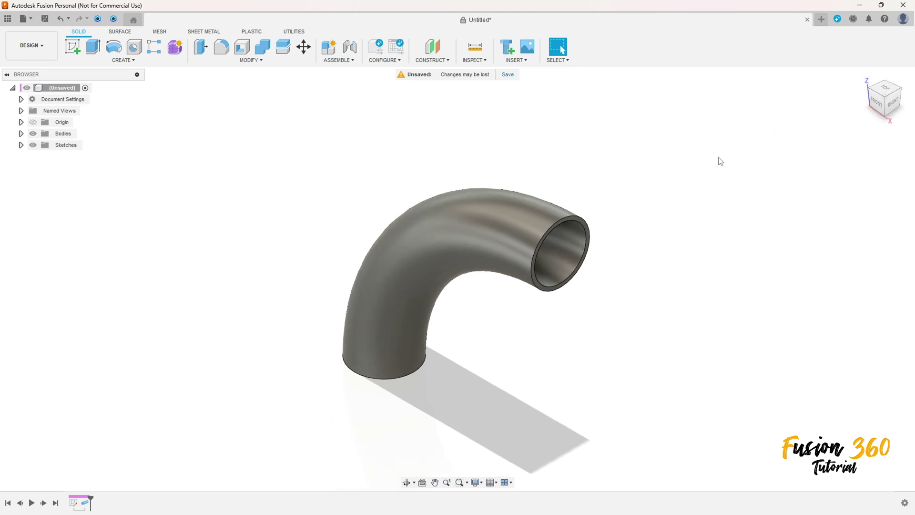
pyautogui.click(73, 46)
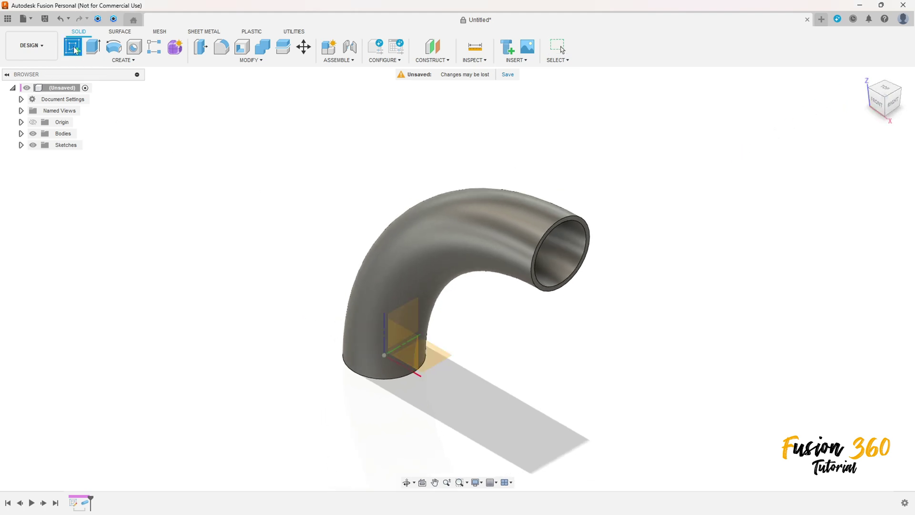
pyautogui.click(587, 219)
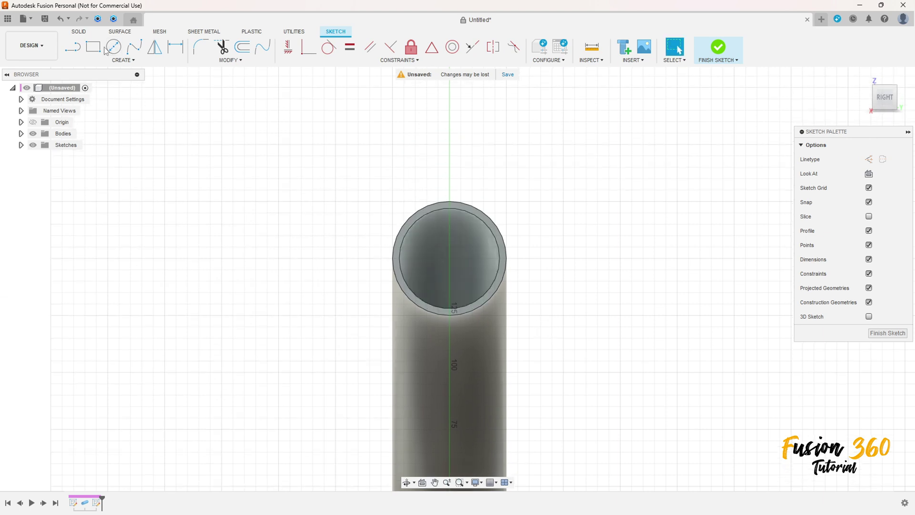
pyautogui.click(114, 46)
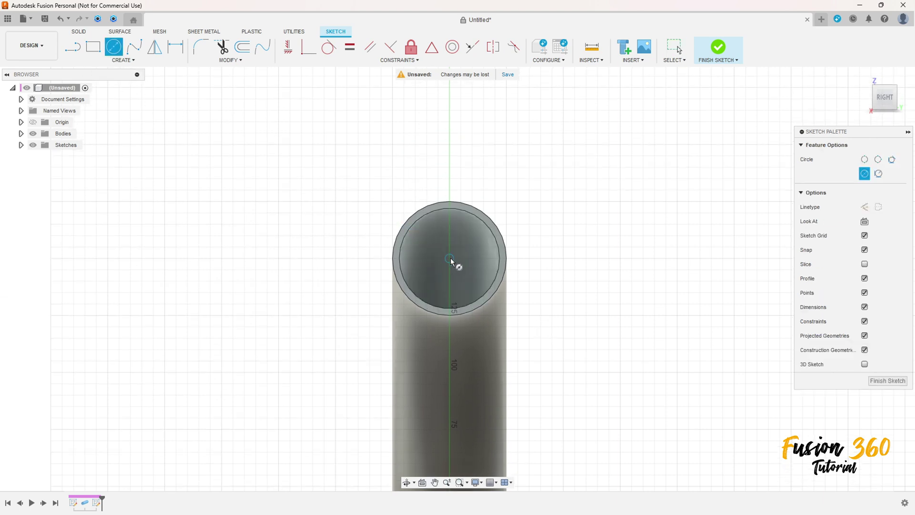
pyautogui.click(450, 260)
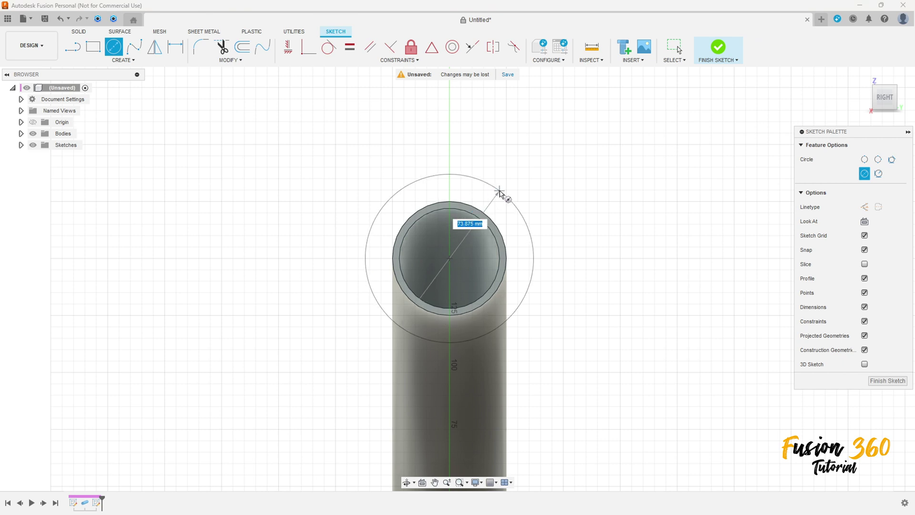
pyautogui.write('100')
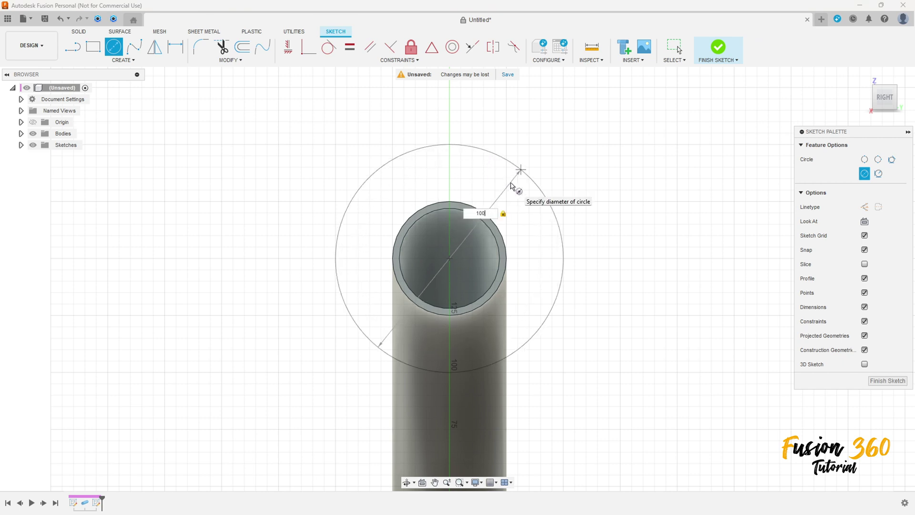
pyautogui.press('Return')
pyautogui.press('Escape')
pyautogui.moveTo(494, 212); pyautogui.dragTo(244, 226)
# - Add a Ø10 bolt-hole circle above the pipe centre
pyautogui.click(113, 46)
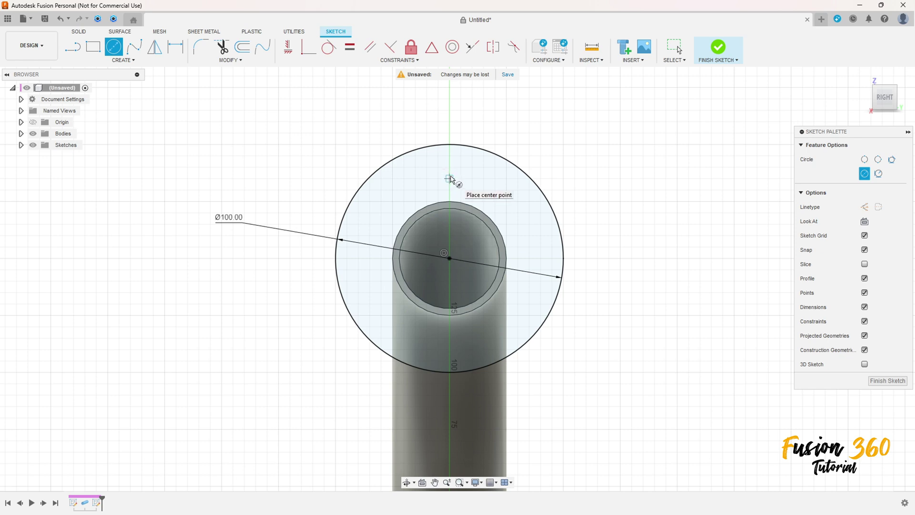
pyautogui.click(450, 178)
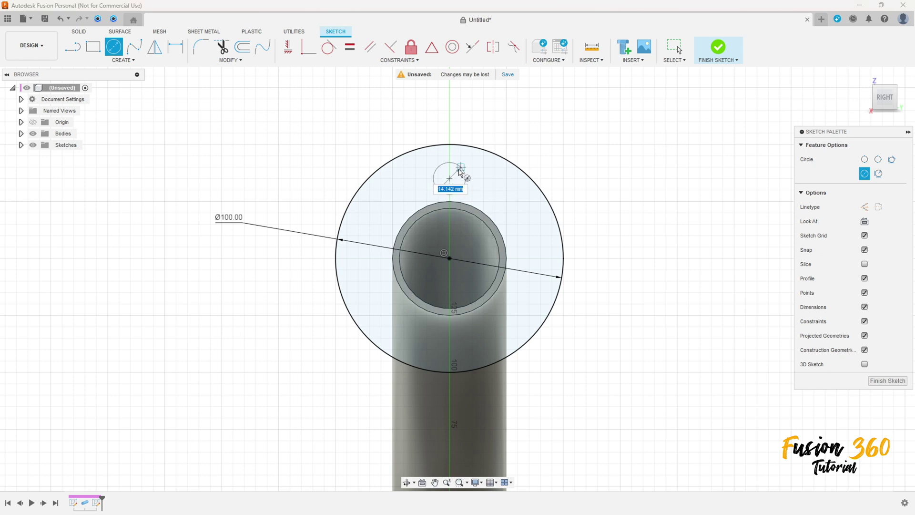
pyautogui.write('10')
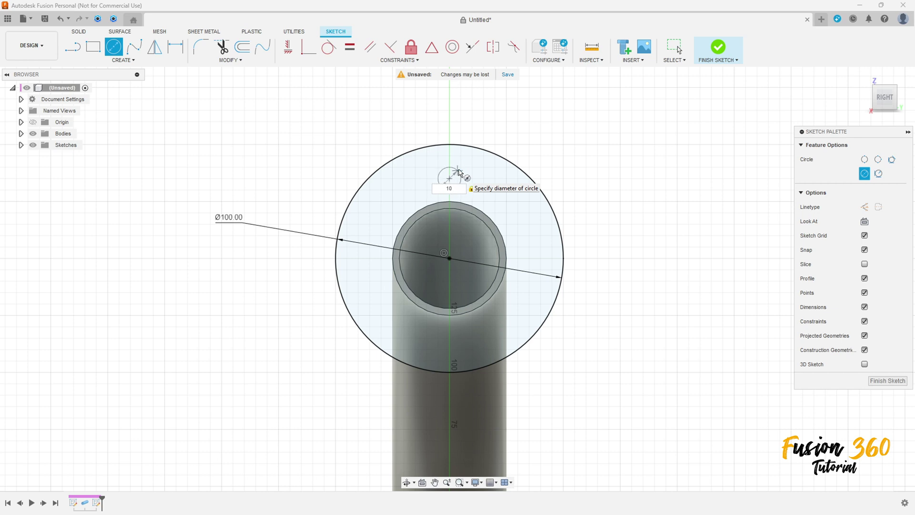
pyautogui.press('Return')
pyautogui.press('Escape')
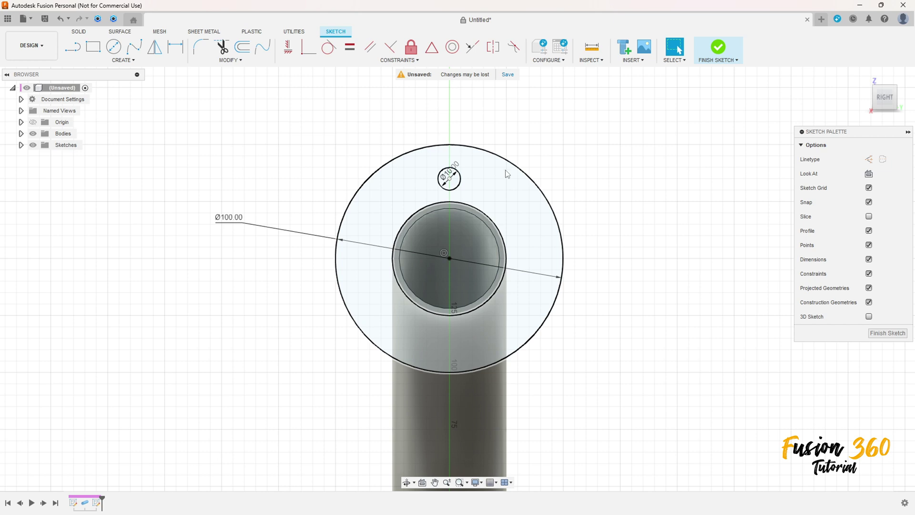
# - Dimension the hole centre's offset from the pipe centre at 40 mm, then change it to 35 mm
pyautogui.click(175, 49)
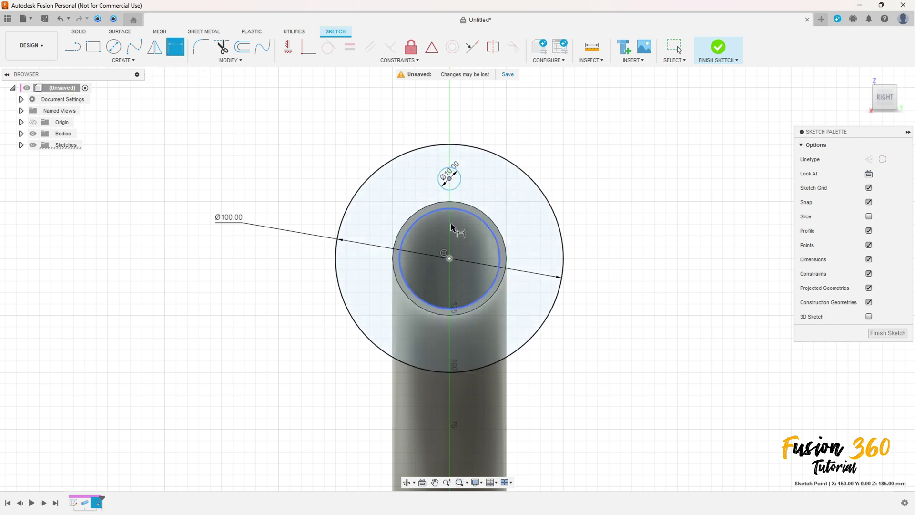
pyautogui.click(450, 259)
pyautogui.click(449, 178)
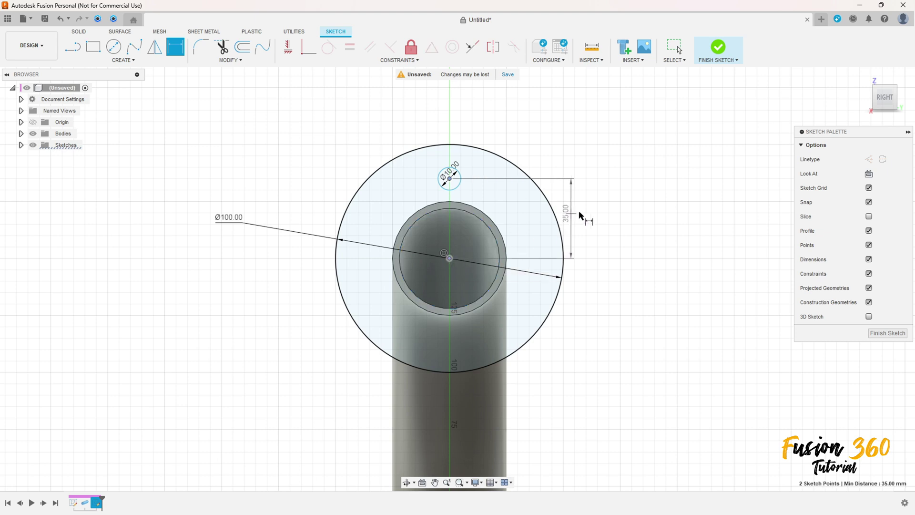
pyautogui.click(623, 216)
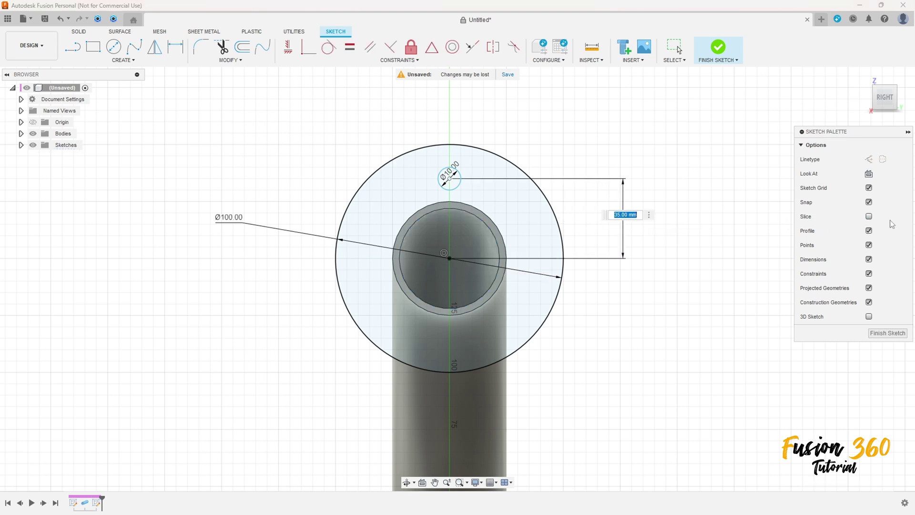
pyautogui.write('40')
pyautogui.press('Return')
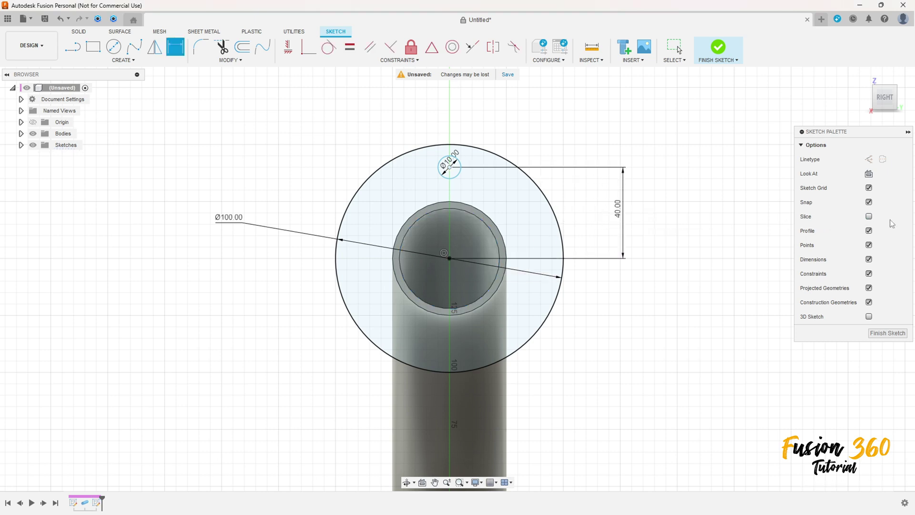
pyautogui.doubleClick(618, 209)
pyautogui.write('35')
pyautogui.press('Return')
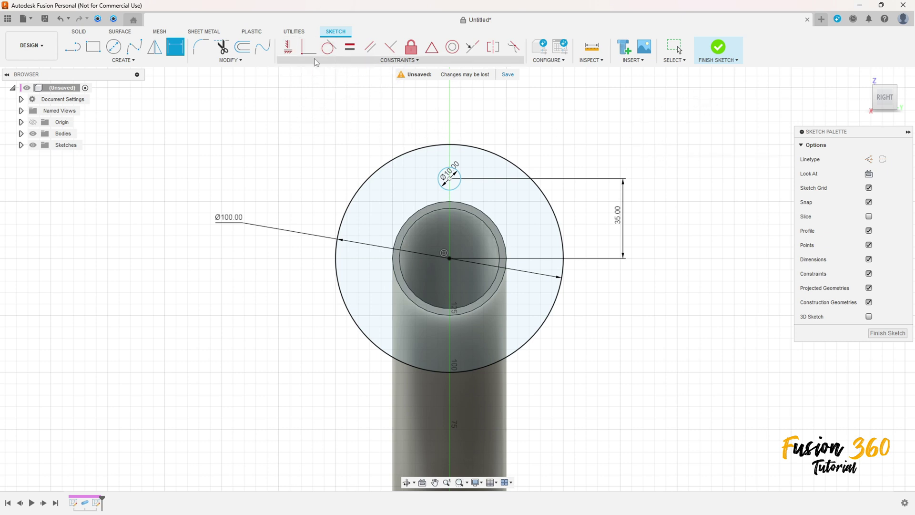
# - Constrain the hole centre vertically in line with the pipe centre
pyautogui.click(288, 50)
pyautogui.click(450, 179)
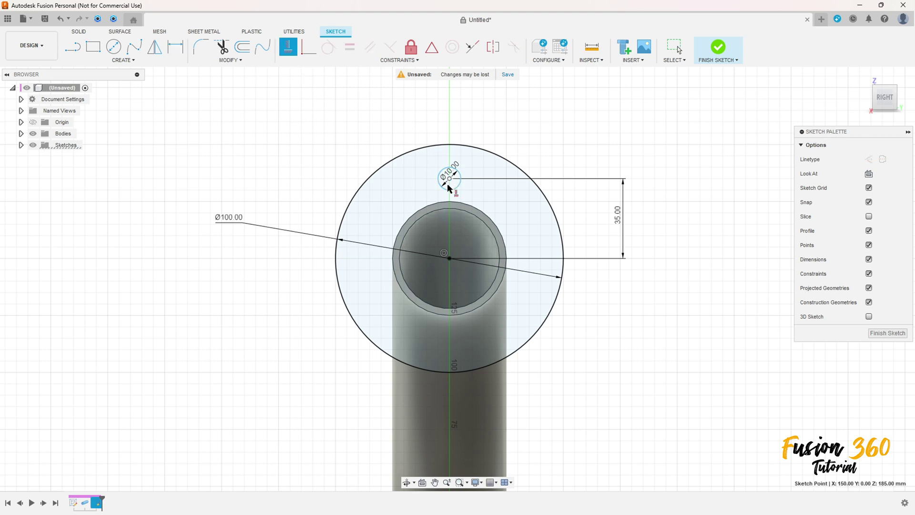
pyautogui.click(449, 259)
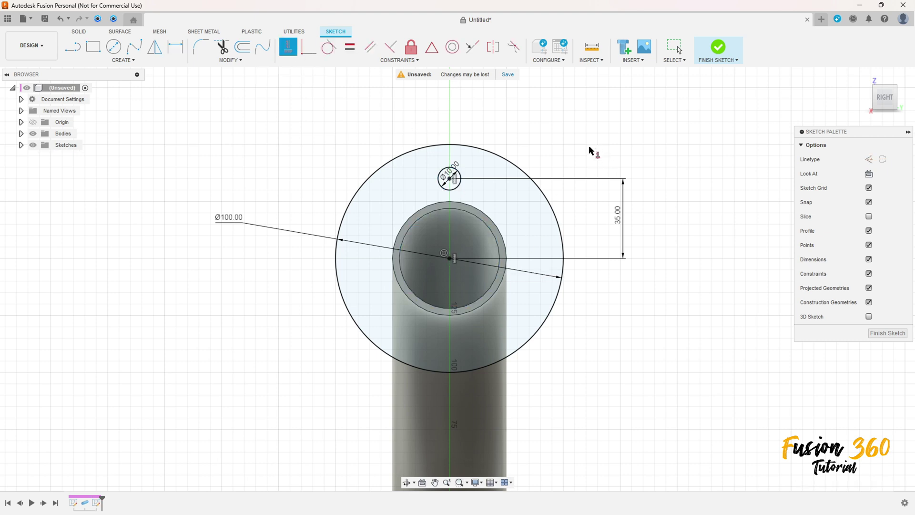
# - Circular-pattern the Ø10 hole four times around the Ø100 circle's centre and finish the sketch
pyautogui.press('Escape')
pyautogui.click(122, 63)
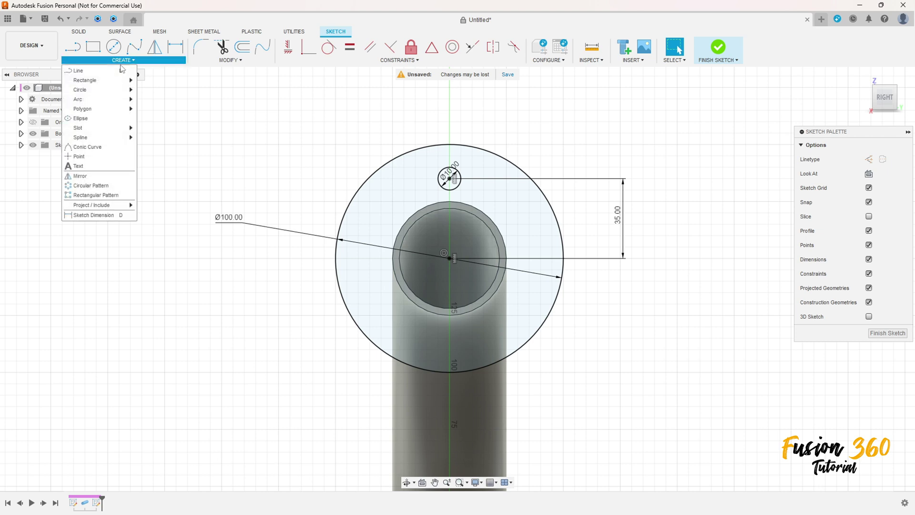
pyautogui.click(105, 185)
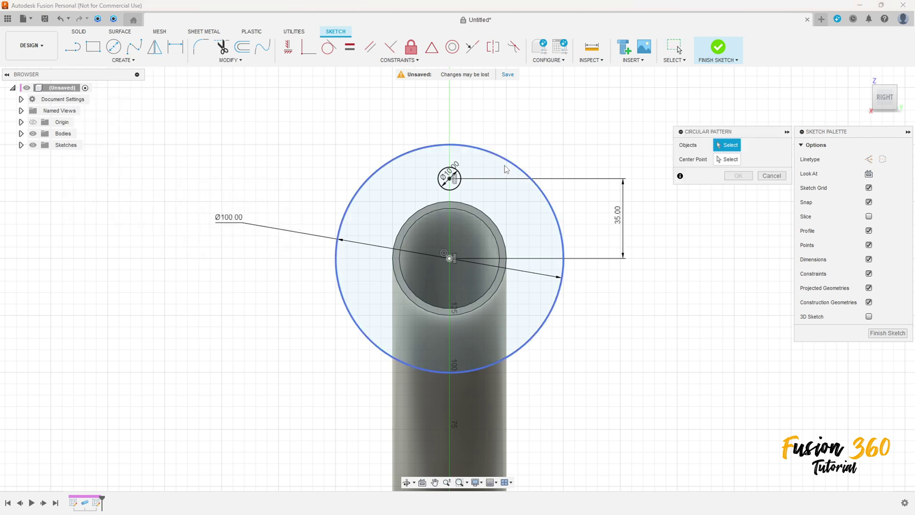
pyautogui.click(460, 177)
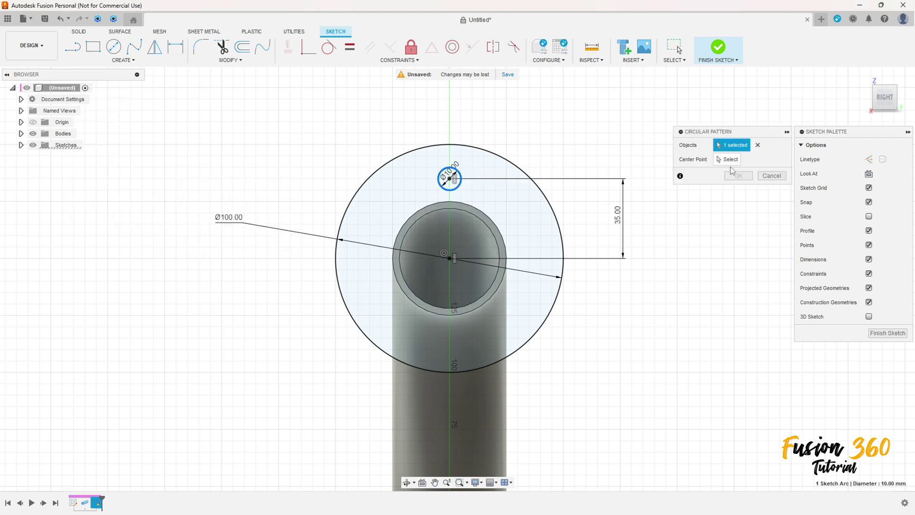
pyautogui.click(729, 160)
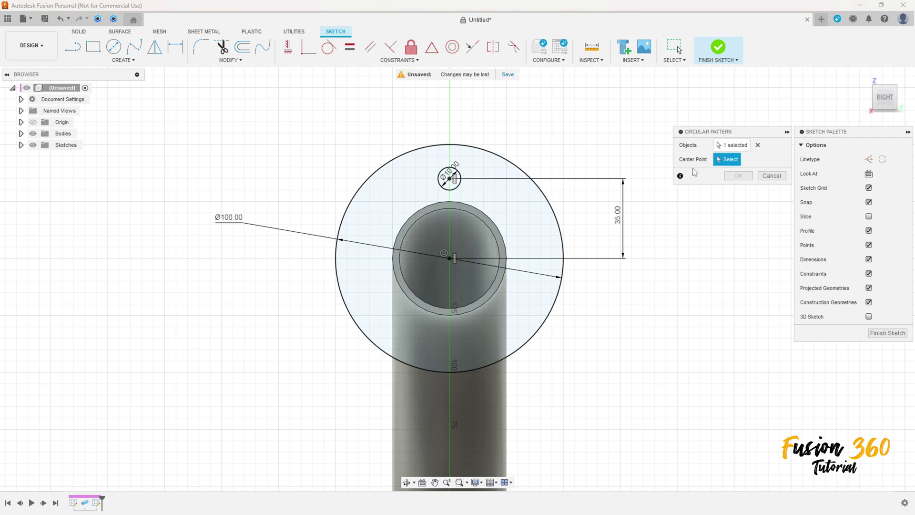
pyautogui.click(548, 204)
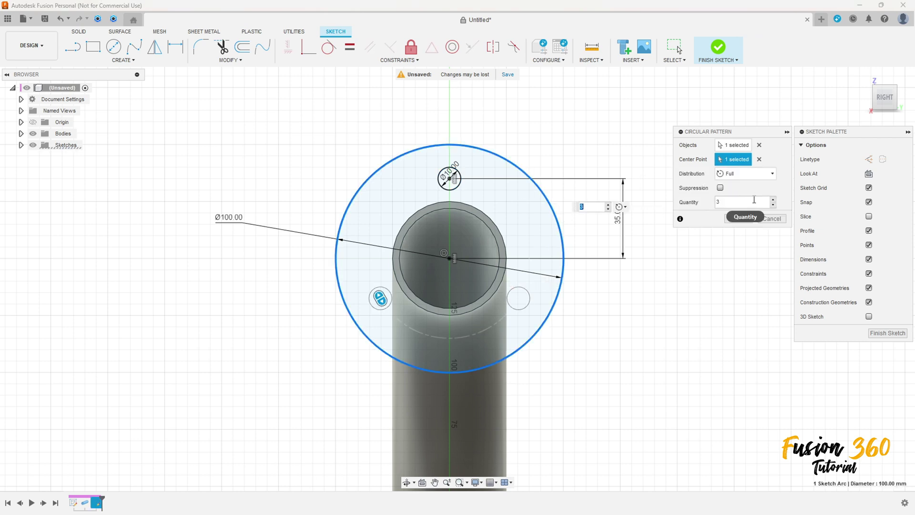
pyautogui.click(773, 200)
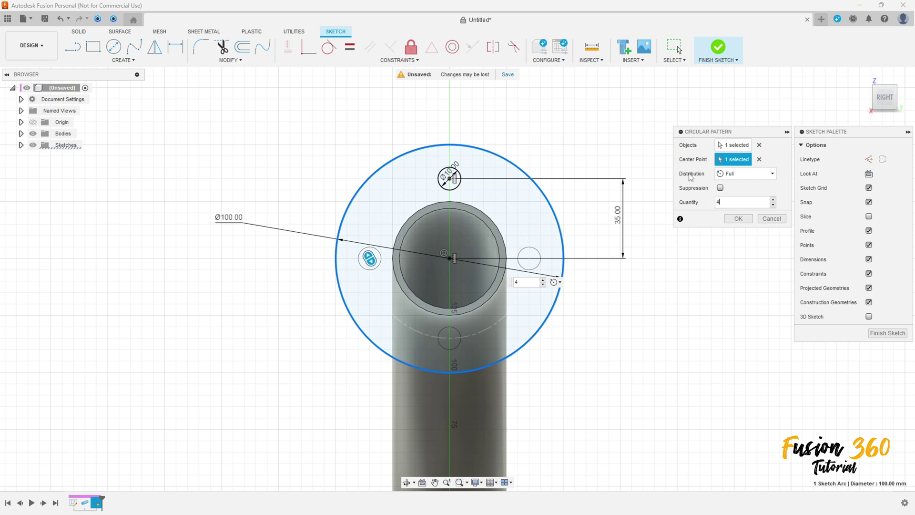
pyautogui.click(738, 218)
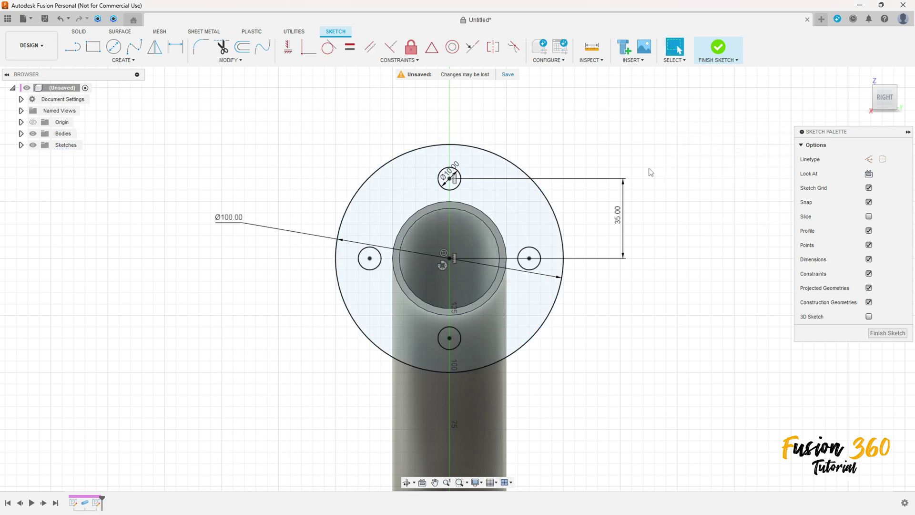
pyautogui.click(718, 48)
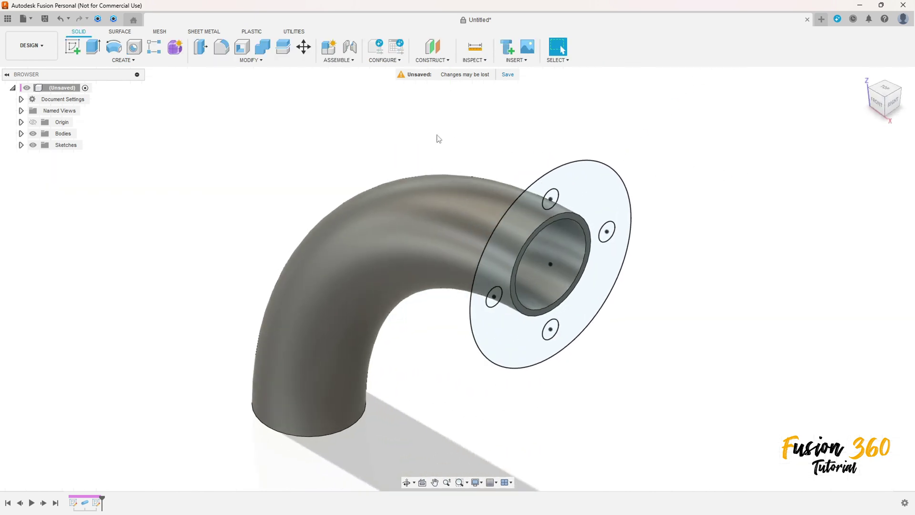
# - Extrude the flange ring profiles 10 mm, joining them onto the pipe's end
pyautogui.click(92, 50)
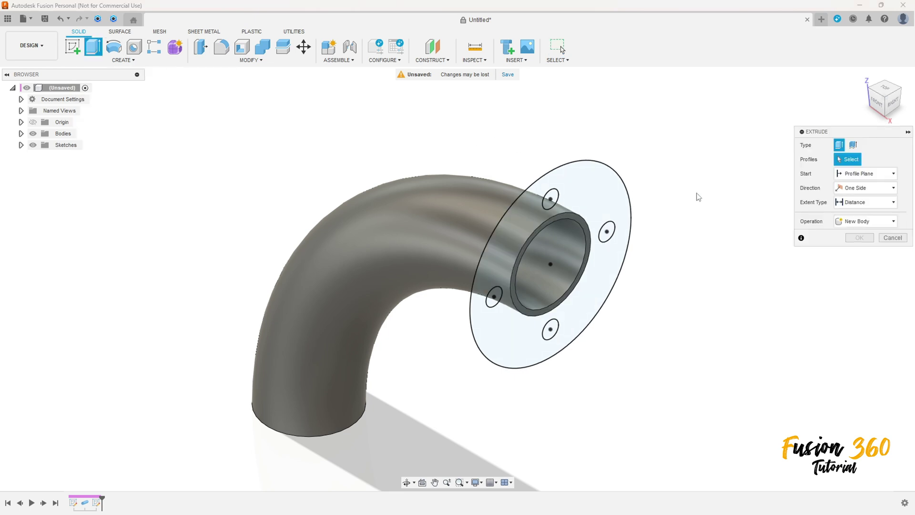
pyautogui.click(597, 192)
pyautogui.scroll(2, 591, 215)
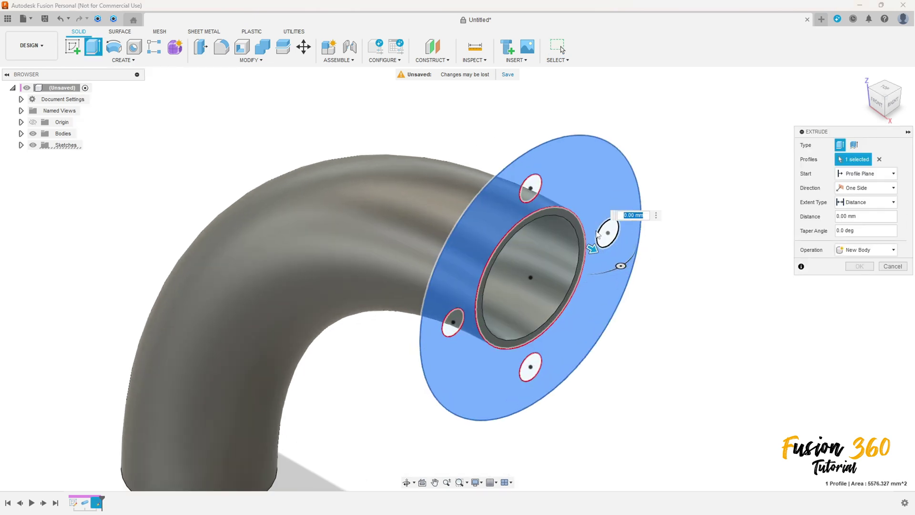
pyautogui.click(573, 220)
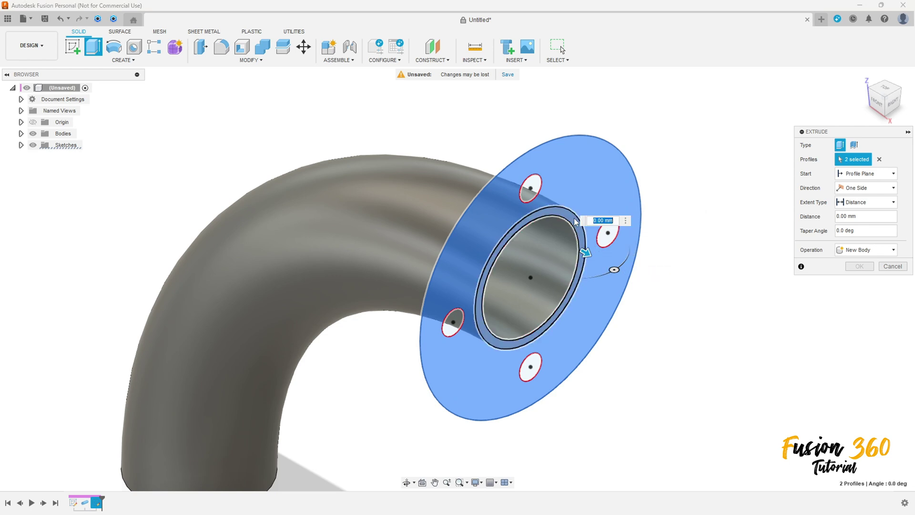
pyautogui.moveTo(592, 249); pyautogui.dragTo(608, 264)
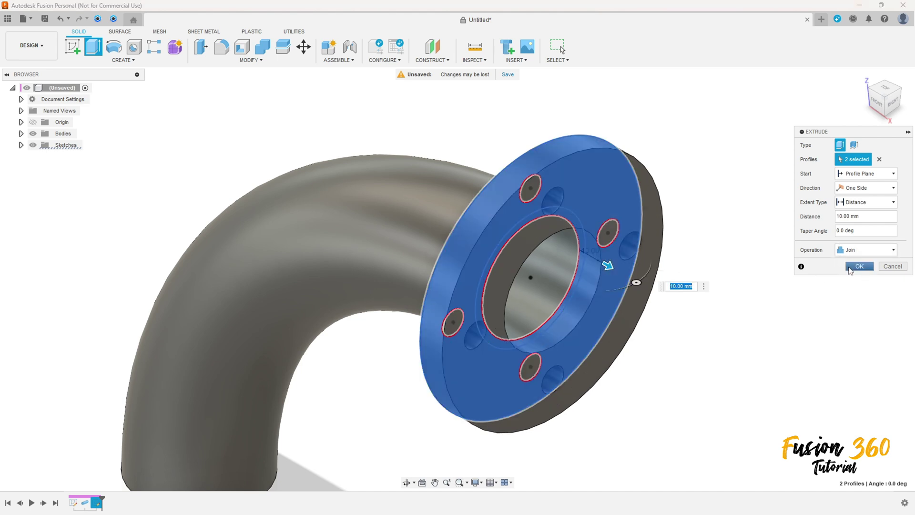
pyautogui.click(857, 268)
pyautogui.scroll(-3, 666, 284)
pyautogui.keyDown('shift'); pyautogui.moveTo(680, 302); pyautogui.dragTo(690, 281, button='middle'); pyautogui.keyUp('shift')
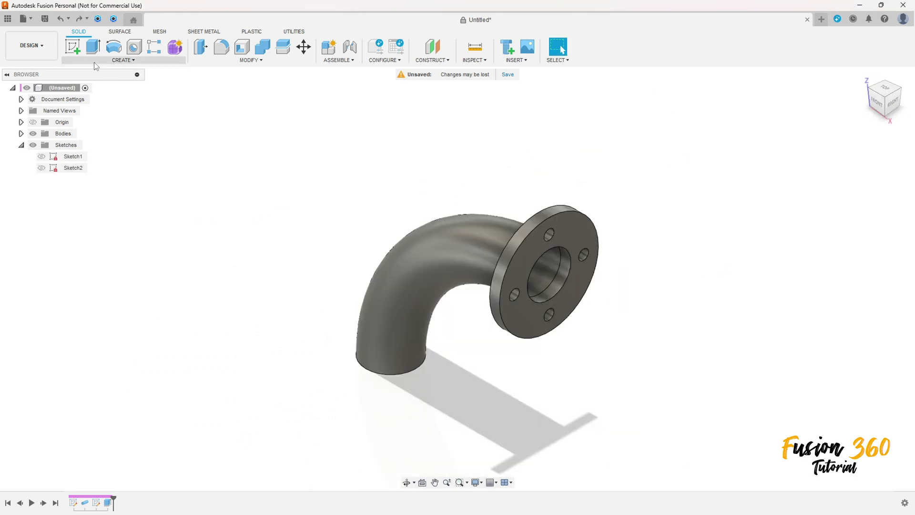
# - Start a sketch on the pipe's bottom end face with a Ø100 circle on its axis
pyautogui.click(73, 46)
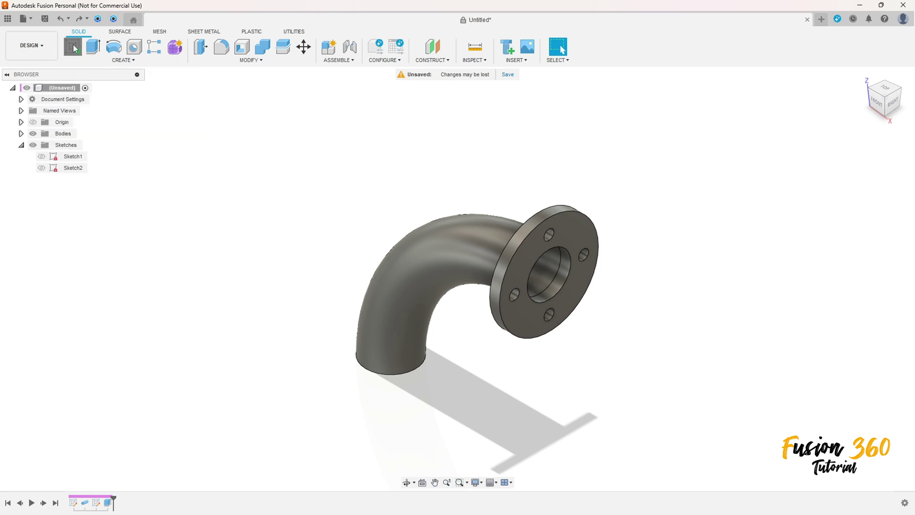
pyautogui.keyDown('shift'); pyautogui.moveTo(324, 329); pyautogui.dragTo(340, 226, button='middle'); pyautogui.keyUp('shift')
pyautogui.click(388, 327)
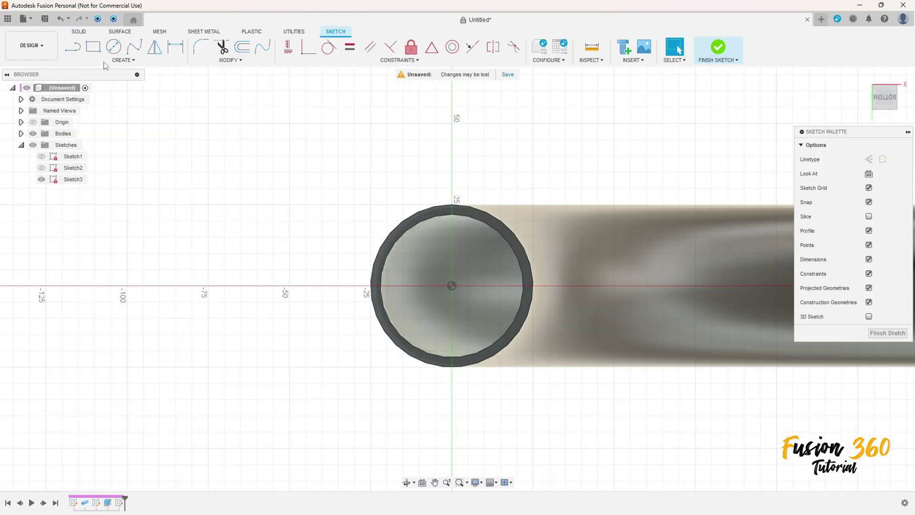
pyautogui.press('c')
pyautogui.click(451, 286)
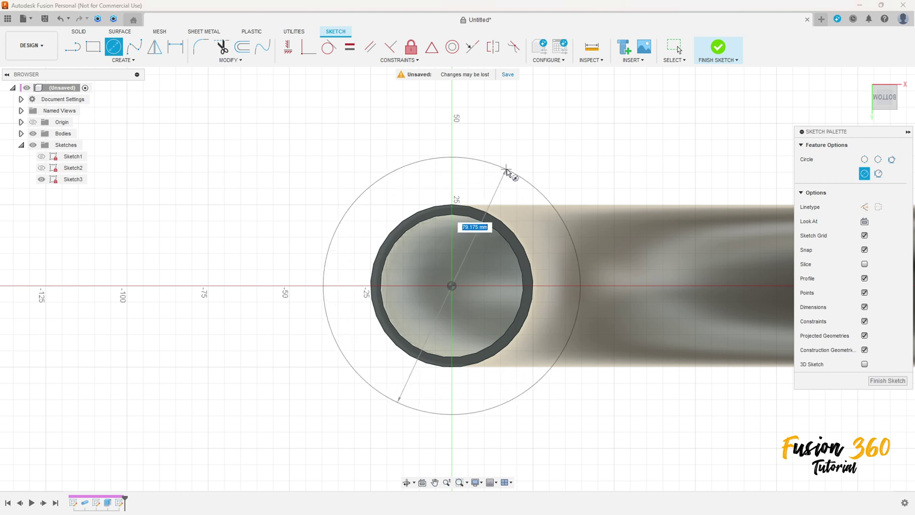
pyautogui.write('100')
pyautogui.press('Return')
pyautogui.press('Escape')
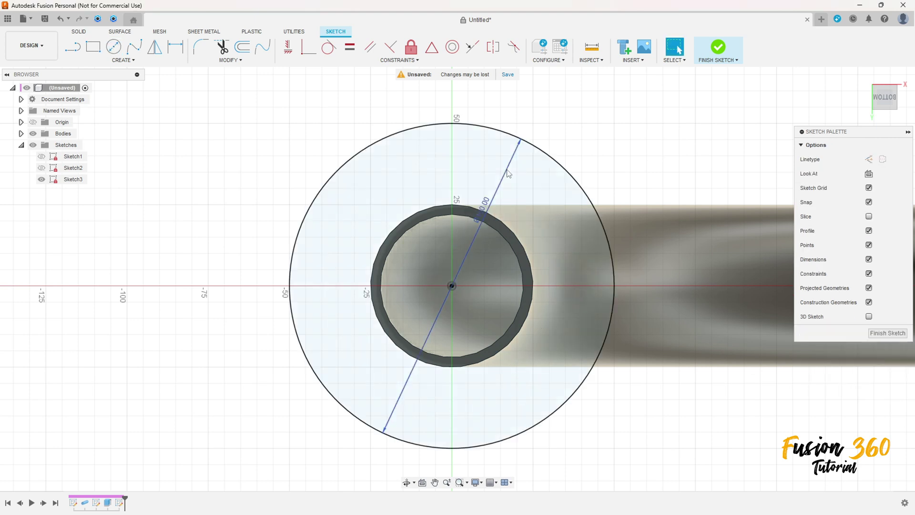
# - Add a Ø10 bolt-hole circle dimensioned 35 mm above the centre
pyautogui.press('c')
pyautogui.click(452, 172)
pyautogui.write('10')
pyautogui.press('Return')
pyautogui.press('Escape')
pyautogui.press('d')
pyautogui.click(452, 172)
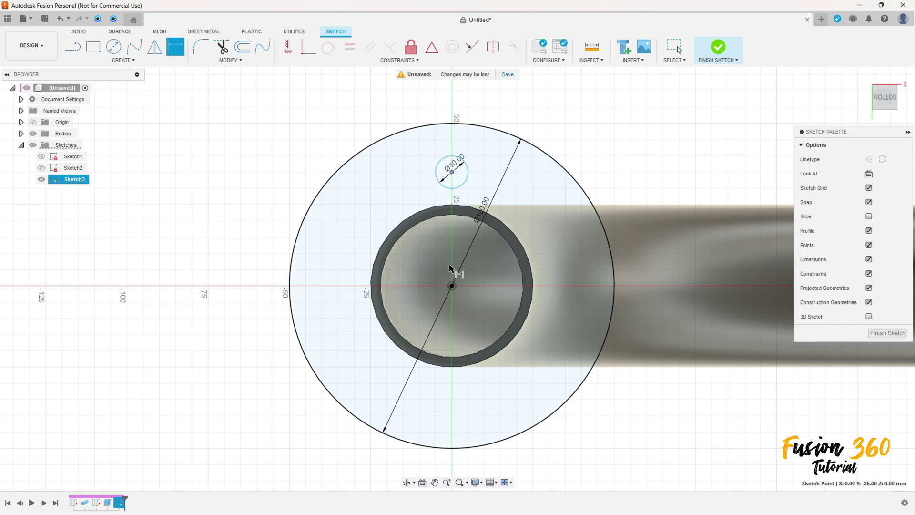
pyautogui.click(452, 285)
pyautogui.click(221, 232)
pyautogui.write('35')
pyautogui.press('Return')
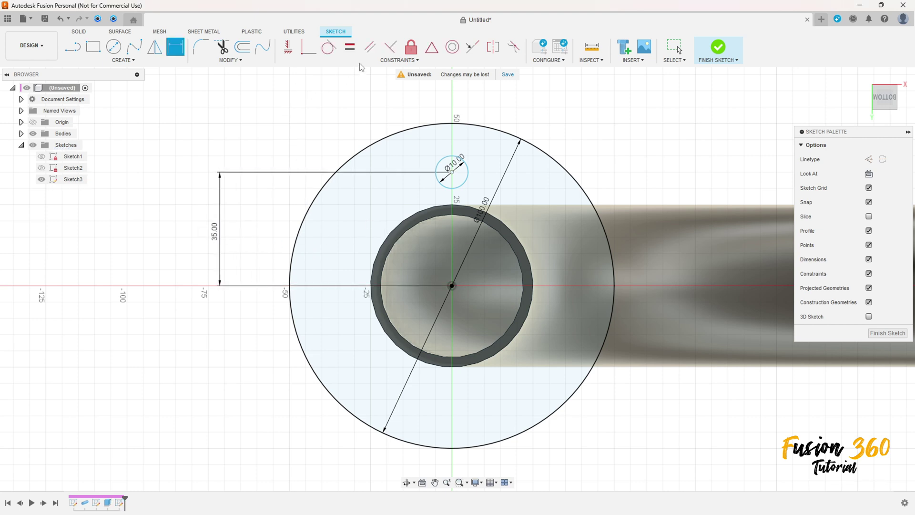
# - Constrain the hole centre vertically in line with the origin
pyautogui.click(287, 48)
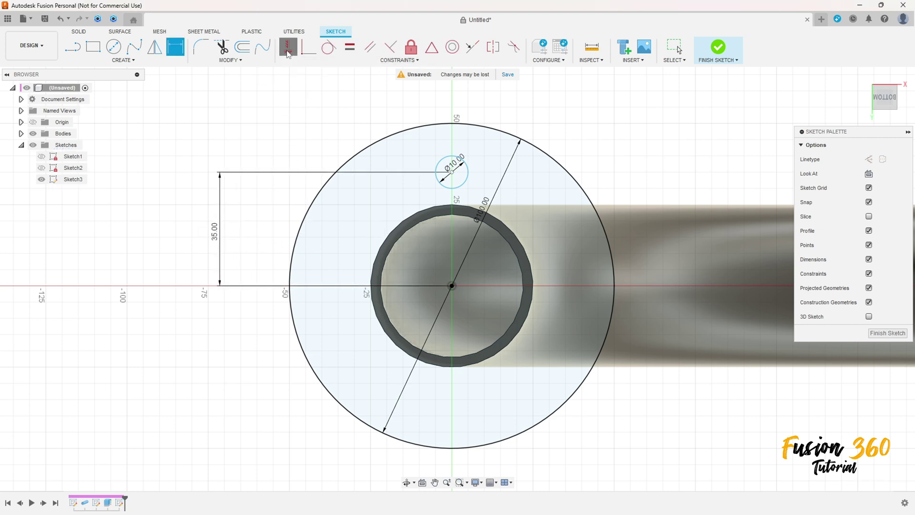
pyautogui.click(452, 172)
pyautogui.click(452, 285)
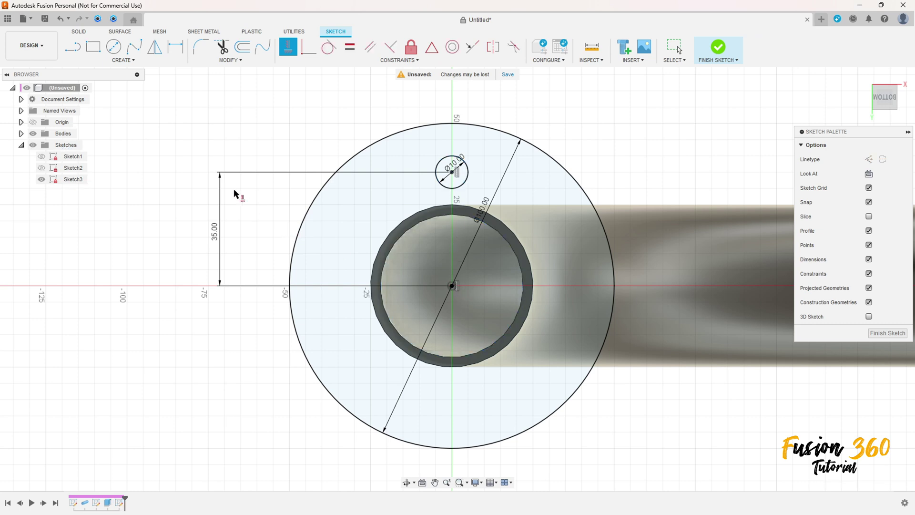
pyautogui.click(124, 66)
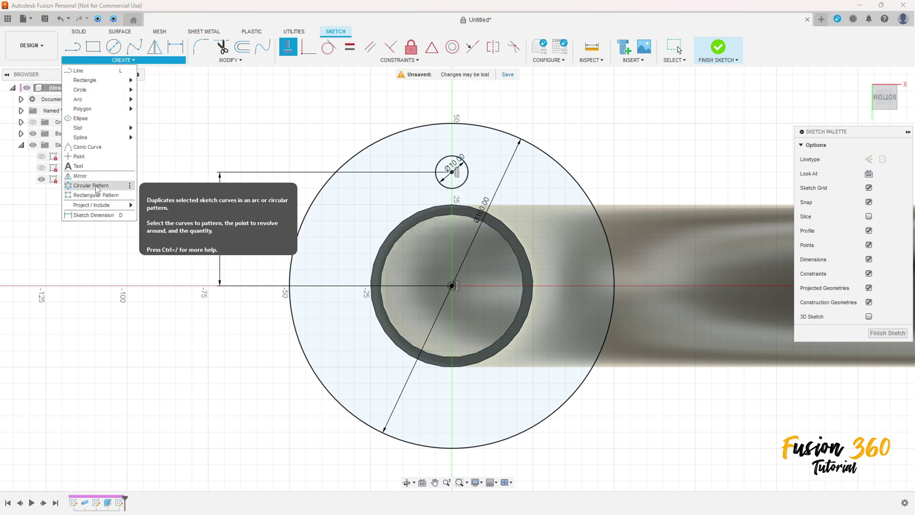
# - Repeat the Ø10 hole four times around the large circle's centre and finish the sketch
pyautogui.click(95, 183)
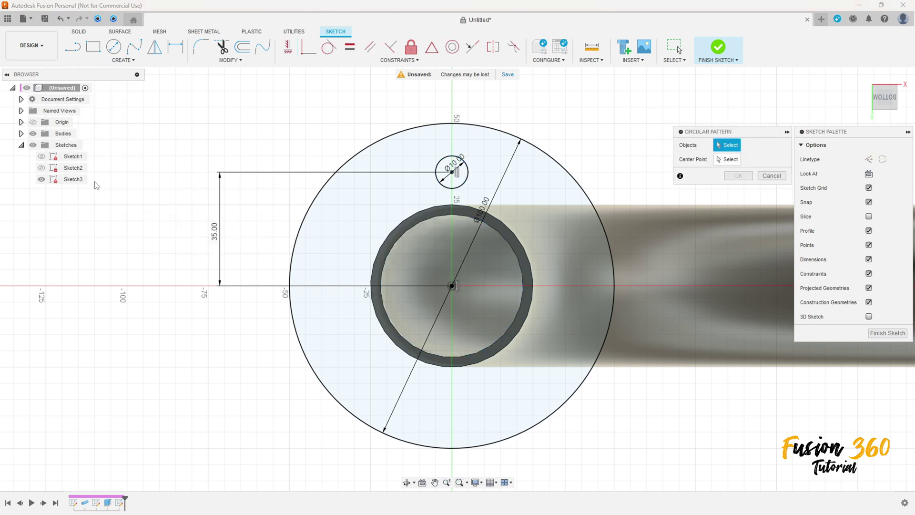
pyautogui.click(467, 177)
pyautogui.click(728, 159)
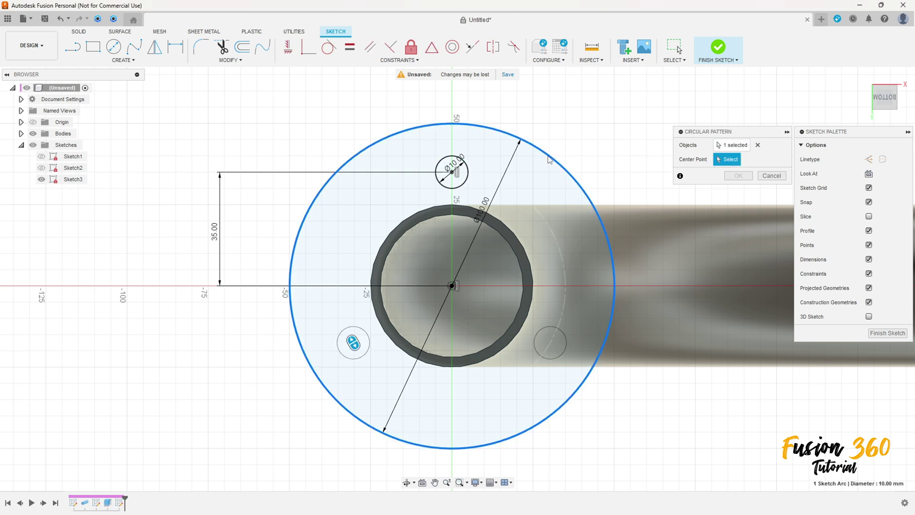
pyautogui.click(548, 156)
pyautogui.click(772, 200)
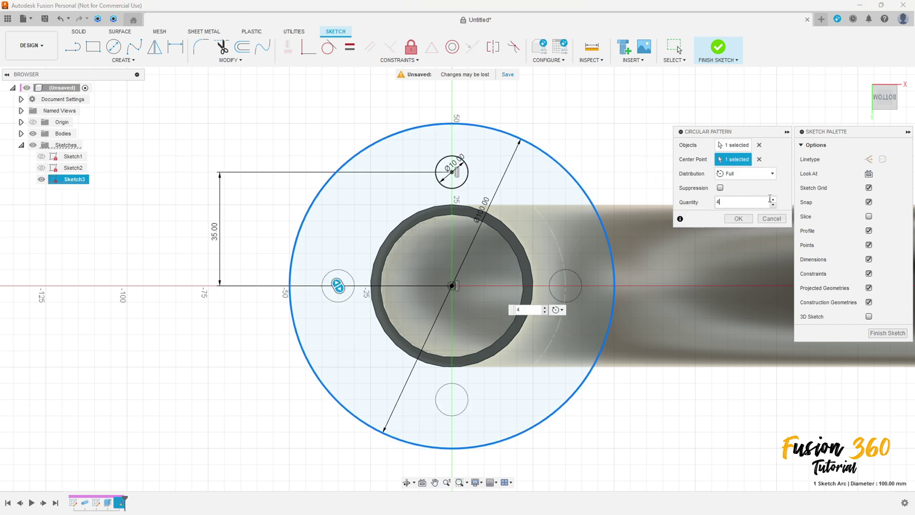
pyautogui.click(736, 219)
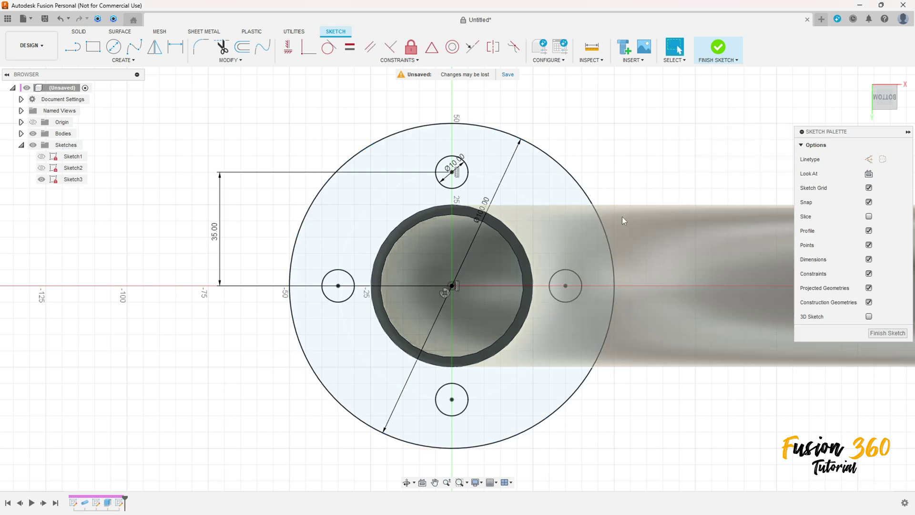
pyautogui.click(719, 47)
# - Extrude both bottom flange profiles 10 mm as a join onto the pipe
pyautogui.click(93, 48)
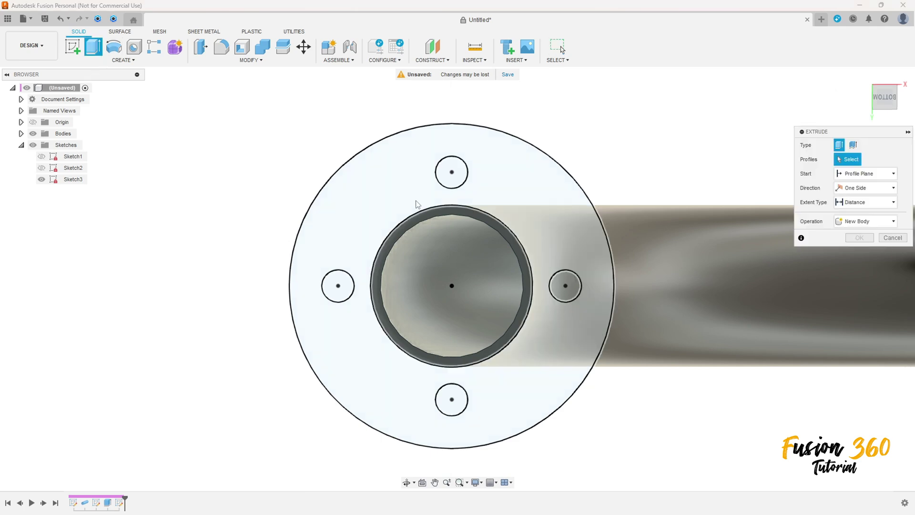
pyautogui.click(401, 209)
pyautogui.click(399, 238)
pyautogui.keyDown('shift'); pyautogui.moveTo(399, 238); pyautogui.dragTo(434, 406, button='middle'); pyautogui.keyUp('shift')
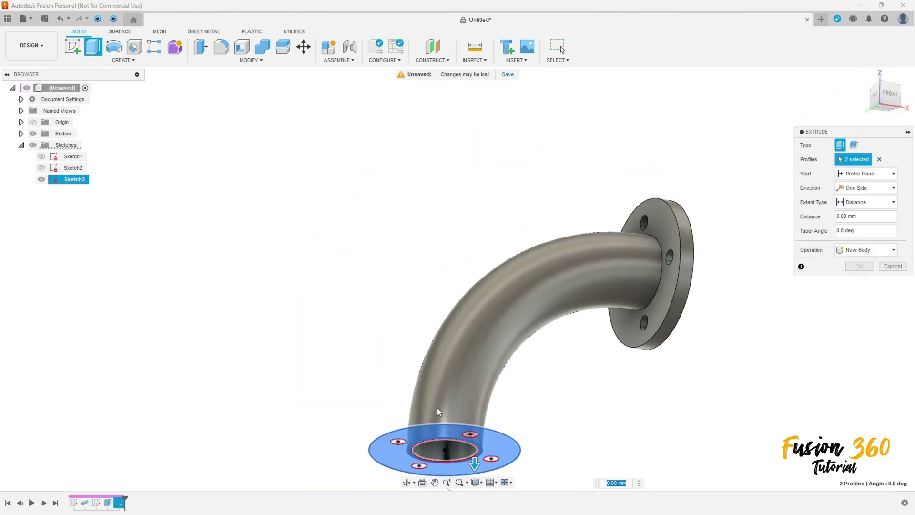
pyautogui.moveTo(474, 463); pyautogui.dragTo(477, 473)
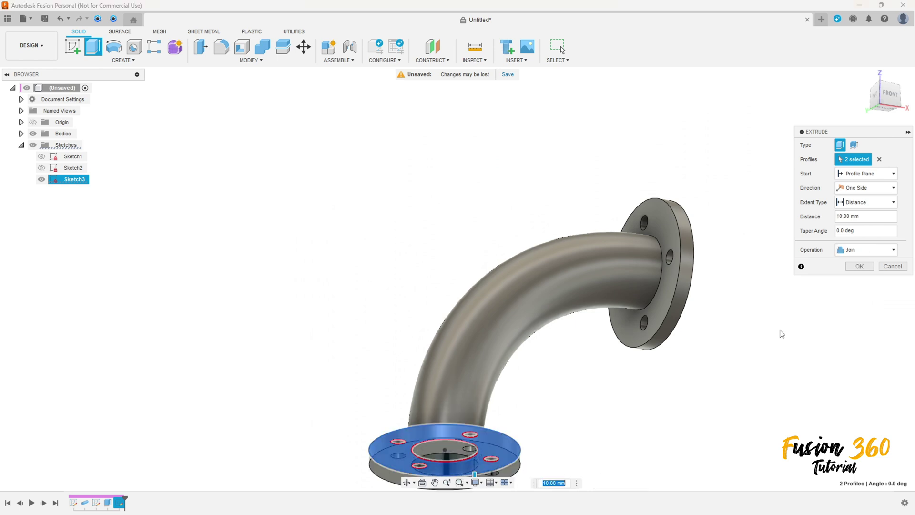
pyautogui.click(856, 268)
pyautogui.keyDown('shift'); pyautogui.moveTo(708, 353); pyautogui.dragTo(308, 280, button='middle'); pyautogui.keyUp('shift')
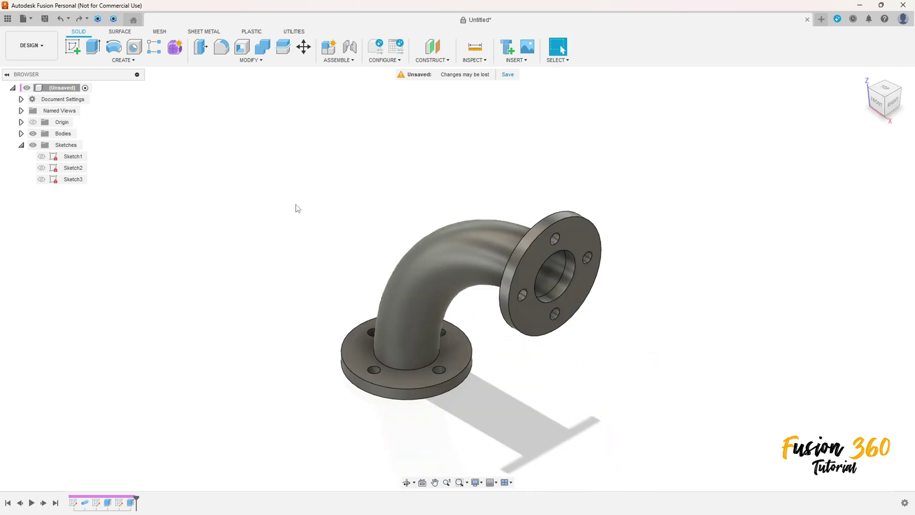
# - Fillet the bottom and upper pipe-flange joint edges with a 3 mm radius
pyautogui.click(222, 47)
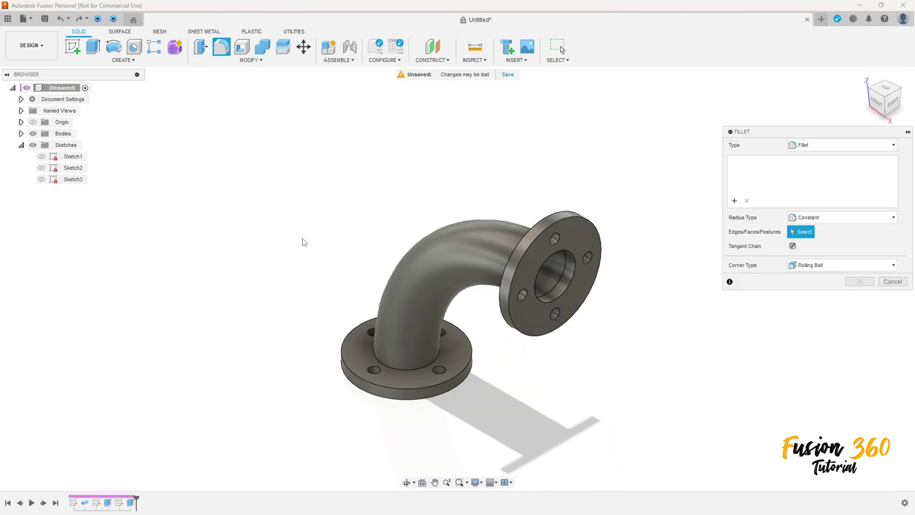
pyautogui.scroll(2, 405, 368)
pyautogui.click(414, 374)
pyautogui.keyDown('shift'); pyautogui.moveTo(434, 327); pyautogui.dragTo(548, 200, button='middle'); pyautogui.keyUp('shift')
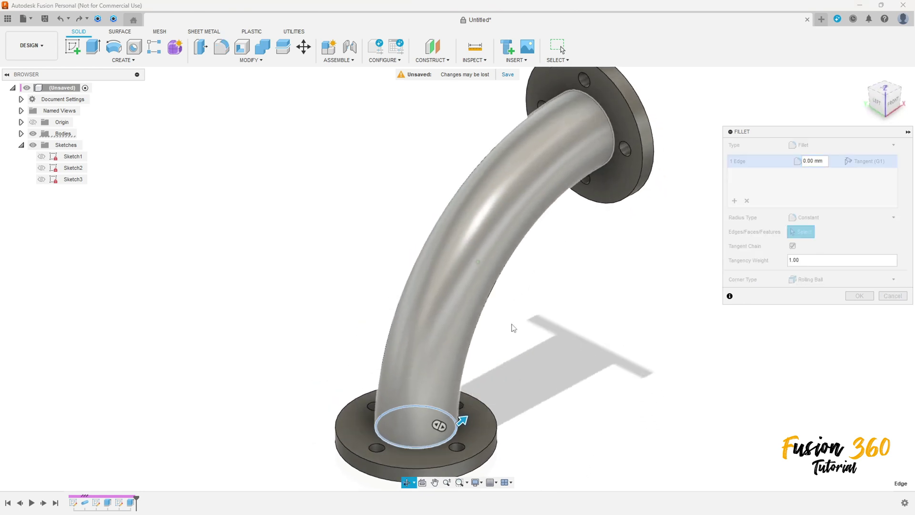
pyautogui.click(603, 117)
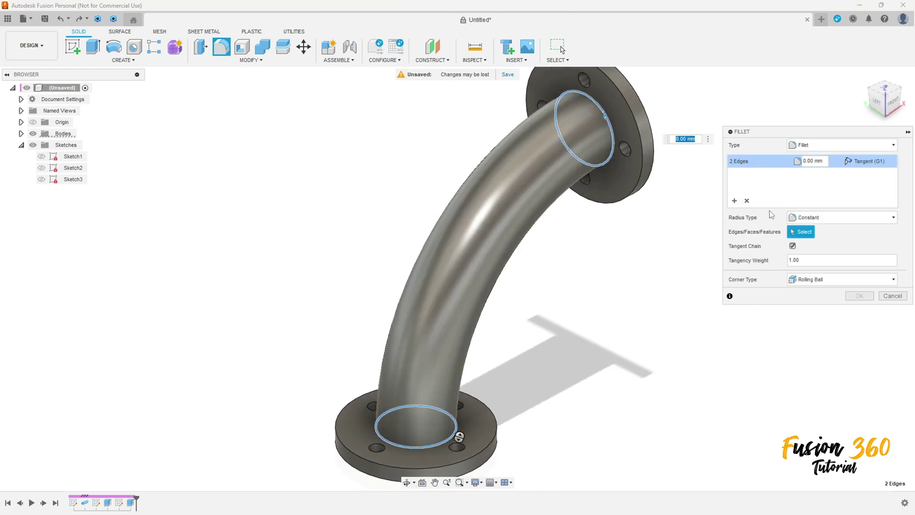
pyautogui.write('3')
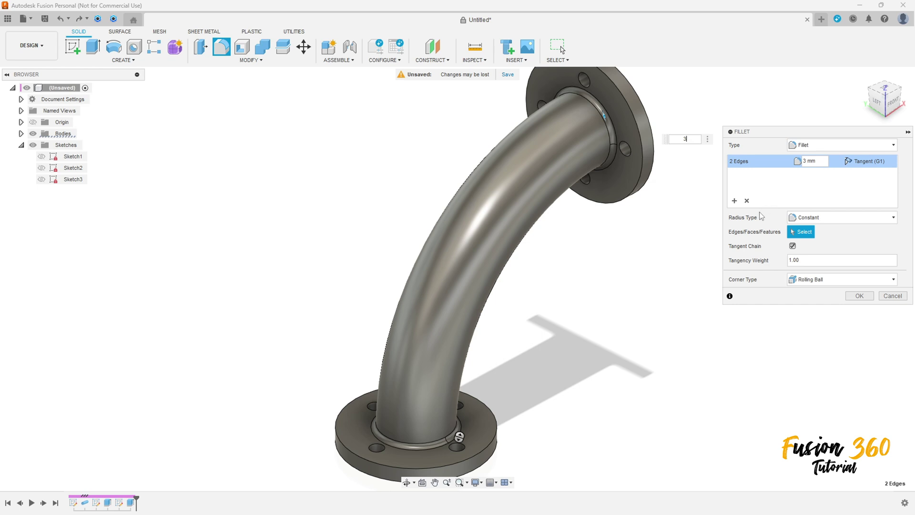
pyautogui.click(860, 298)
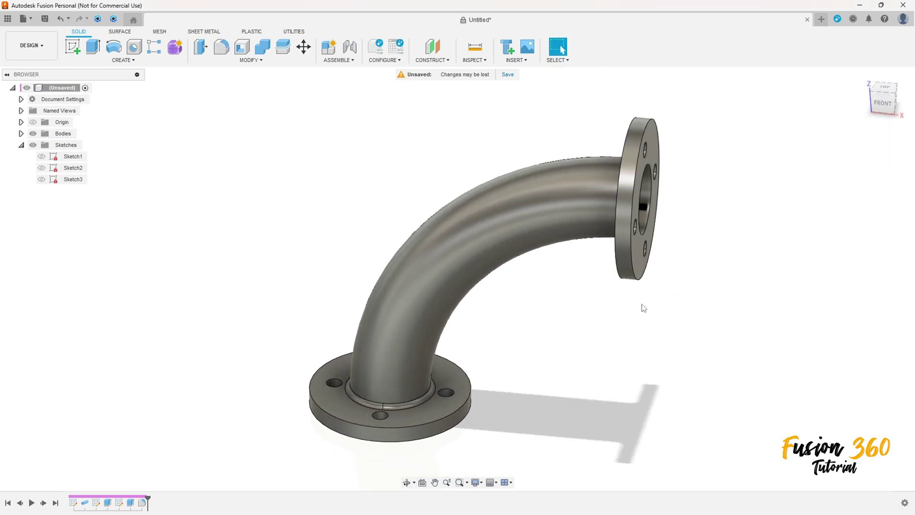